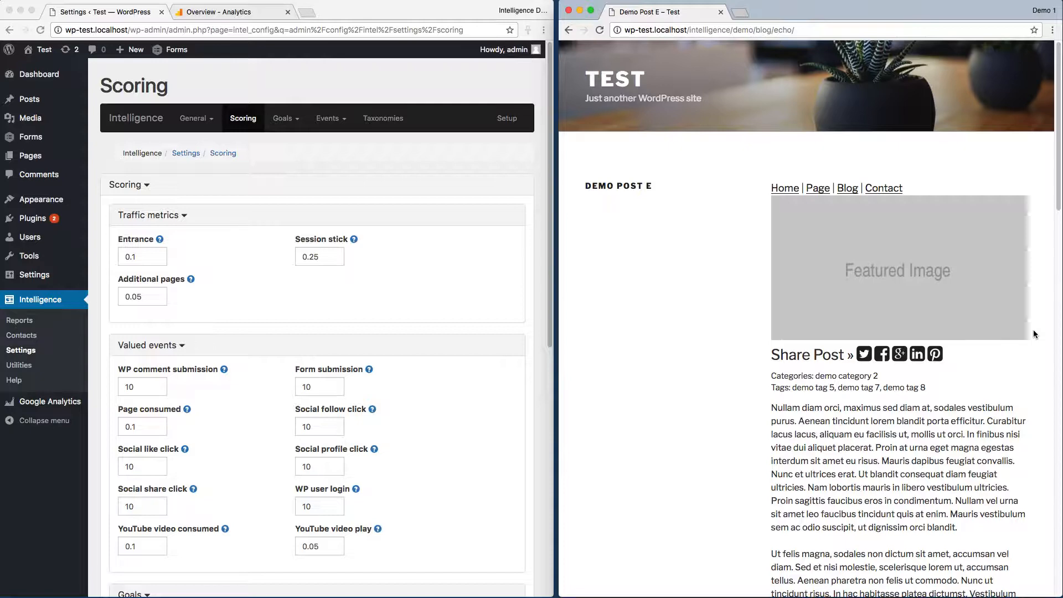
Open the Demo Offer B landing page through the Call To Action B banner at the end of Demo Post E.
scroll(1033, 334, "down", 20)
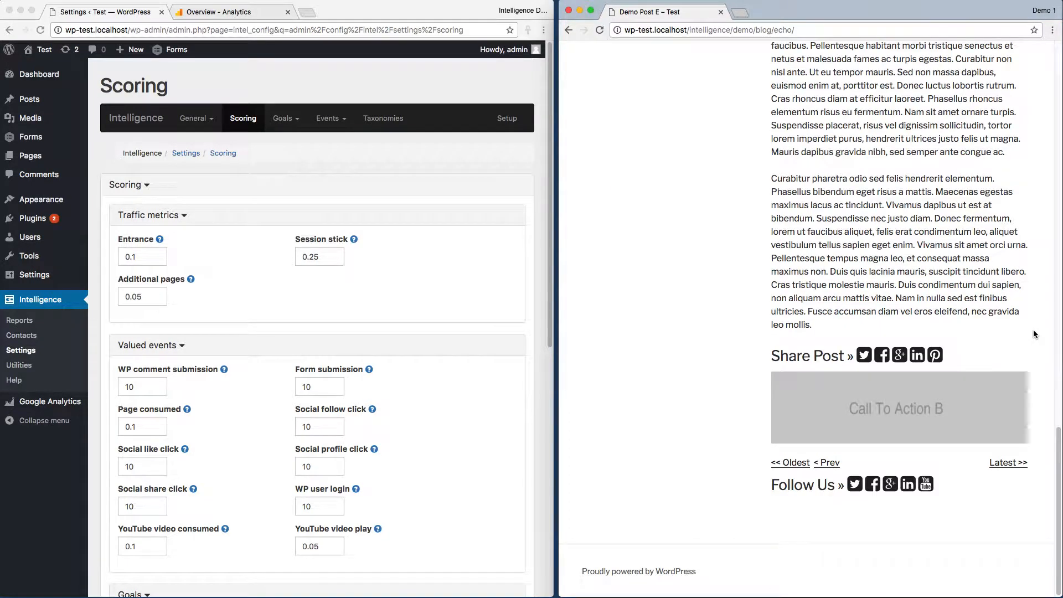
left_click(895, 414)
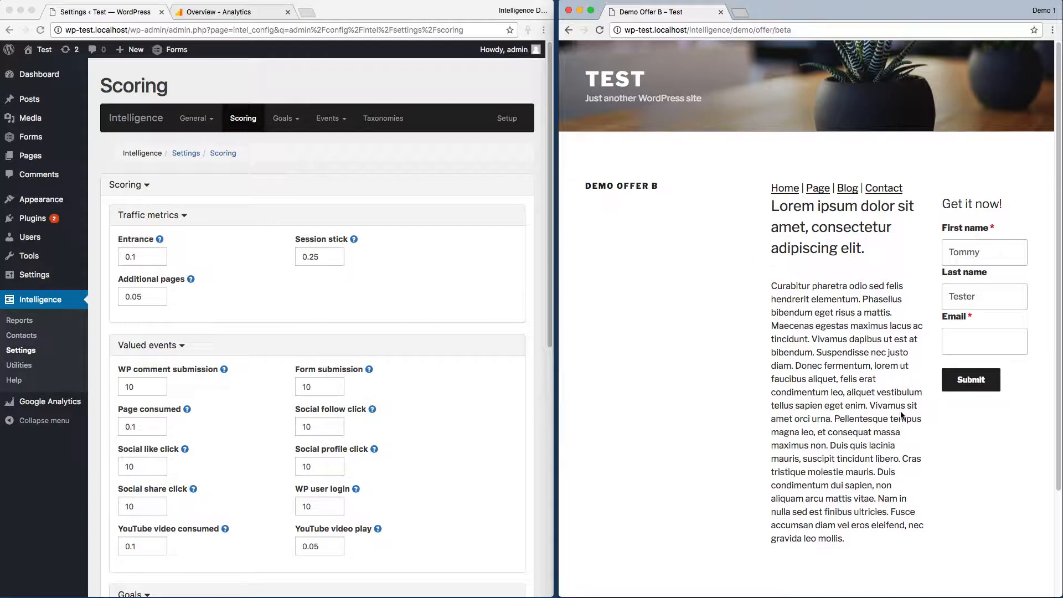
Look over the Intelligence events list in the WordPress admin and start adding a new event.
left_click(540, 252)
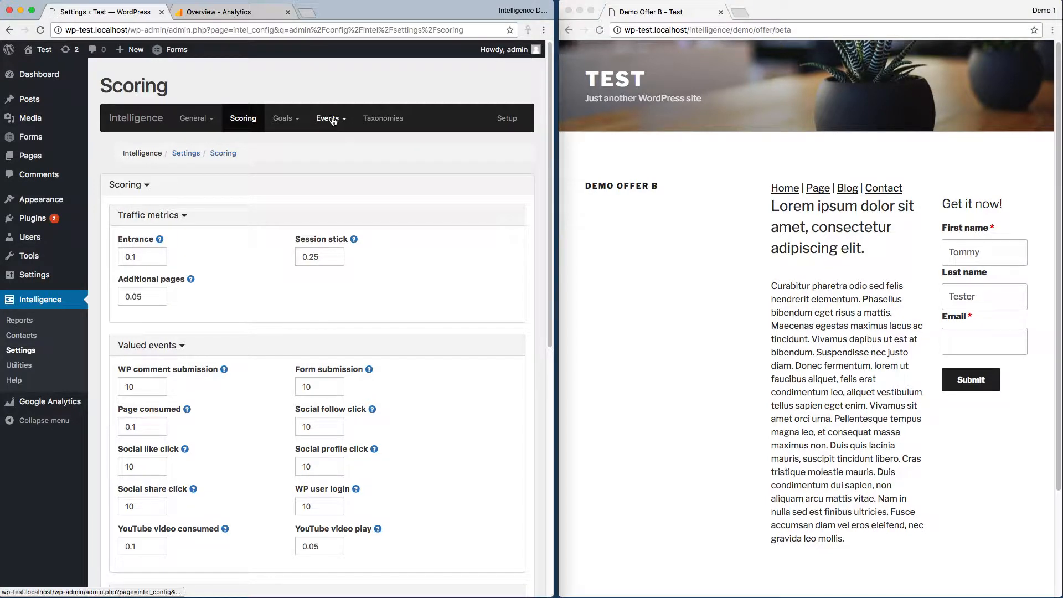
left_click(332, 120)
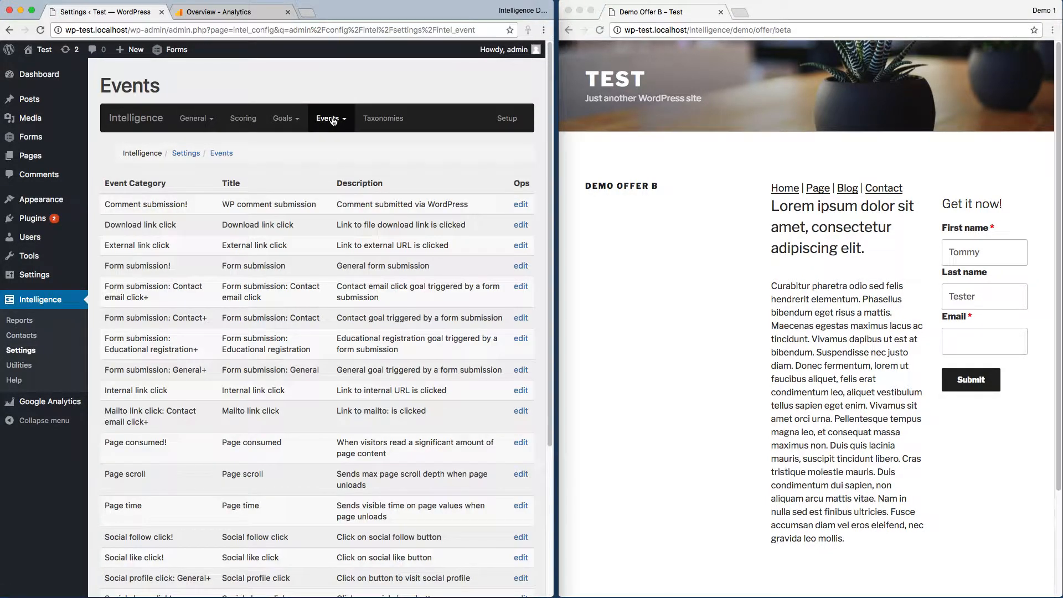
scroll(333, 243, "down", 5)
scroll(333, 268, "up", 5)
left_click(328, 118)
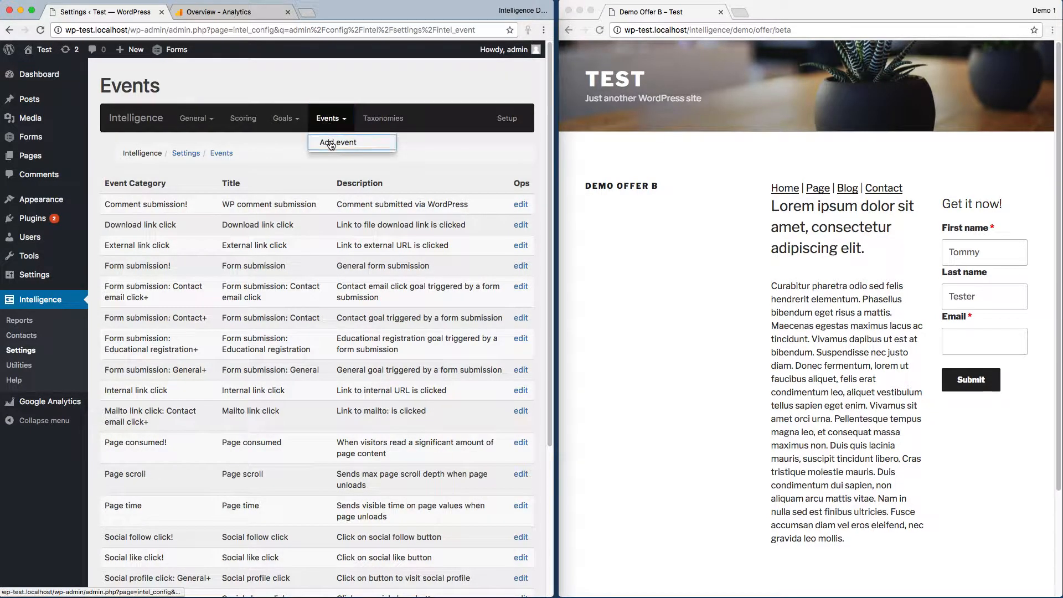
left_click(330, 141)
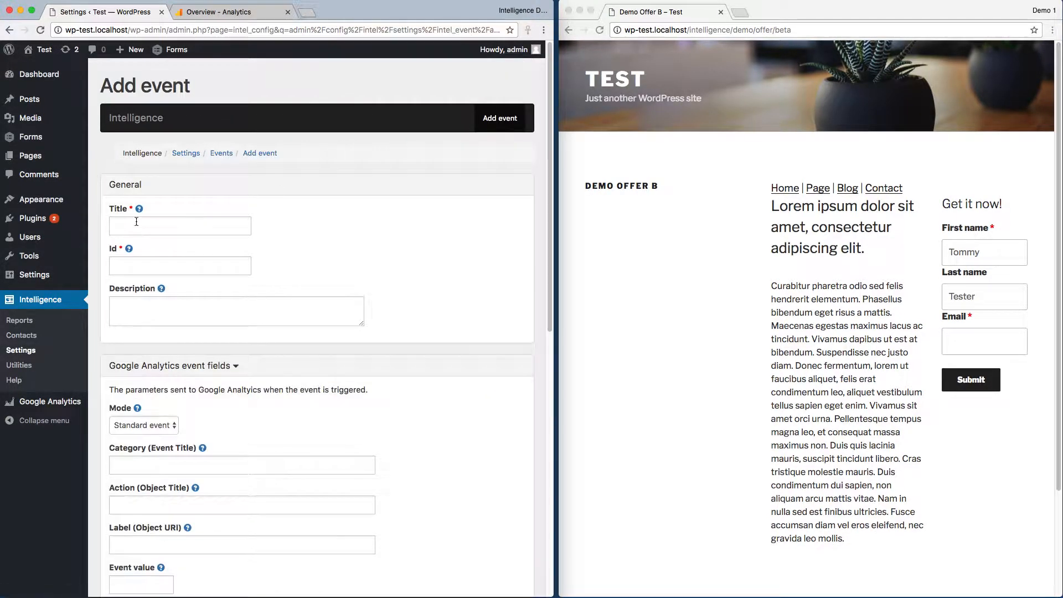
Enter "Landing page view" as the event's title and "landing_page_view" as its id.
left_click(136, 222)
type("La")
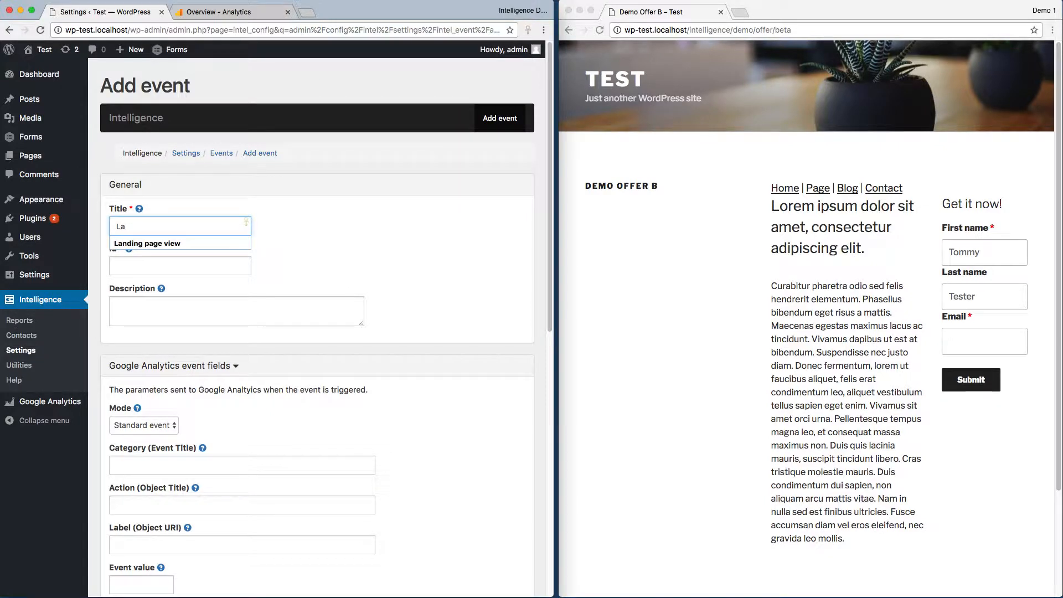
key("Down")
key("Tab")
type("l")
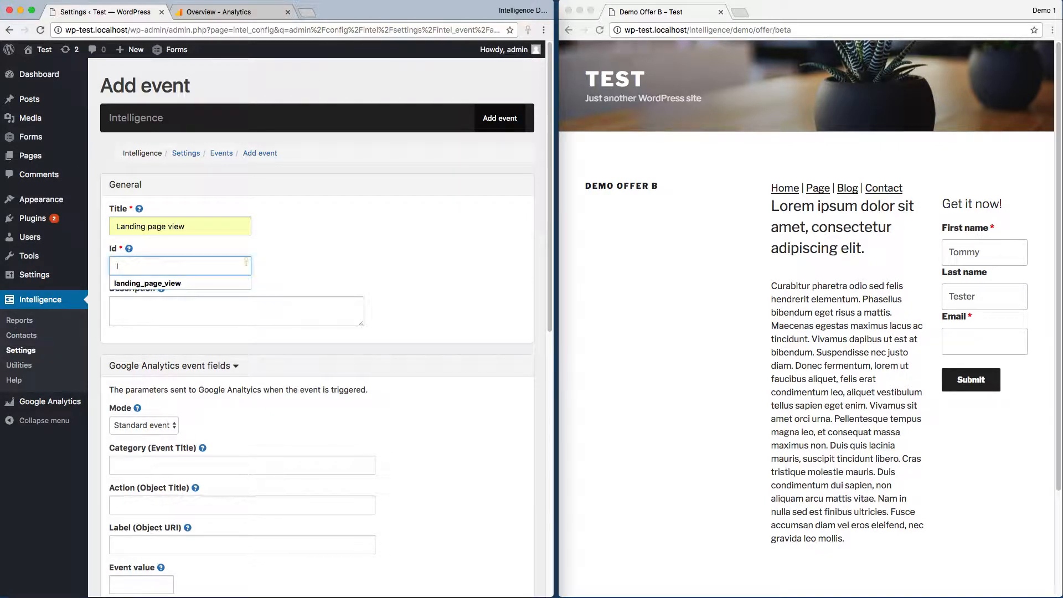
key("Down")
key("Tab")
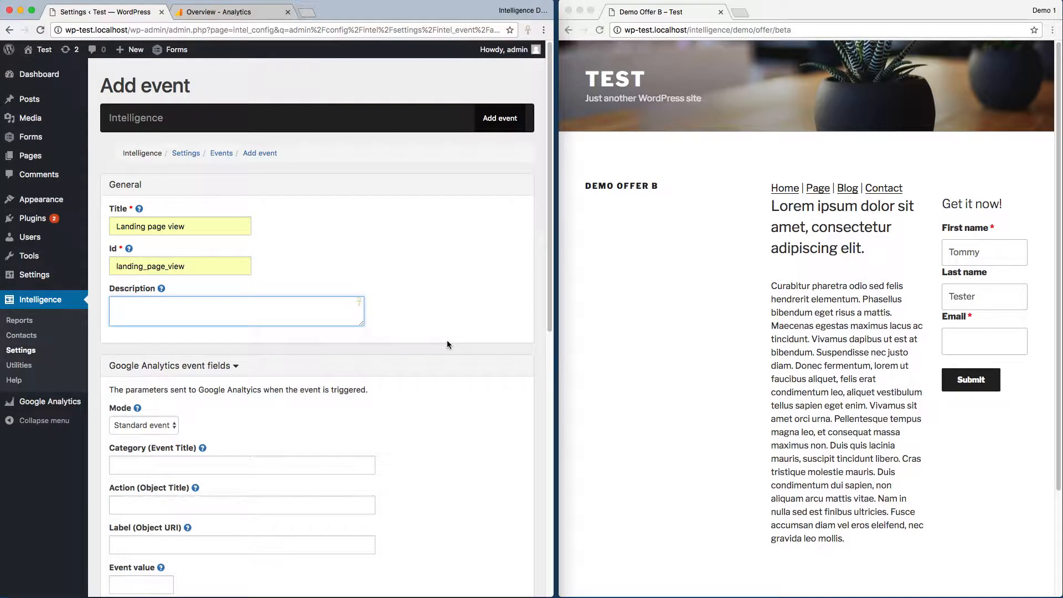
Restrict the event's availability to the page list entry "intelligence/demo/offer/*" and save the new event.
scroll(447, 340, "down", 8)
scroll(447, 340, "up", 5)
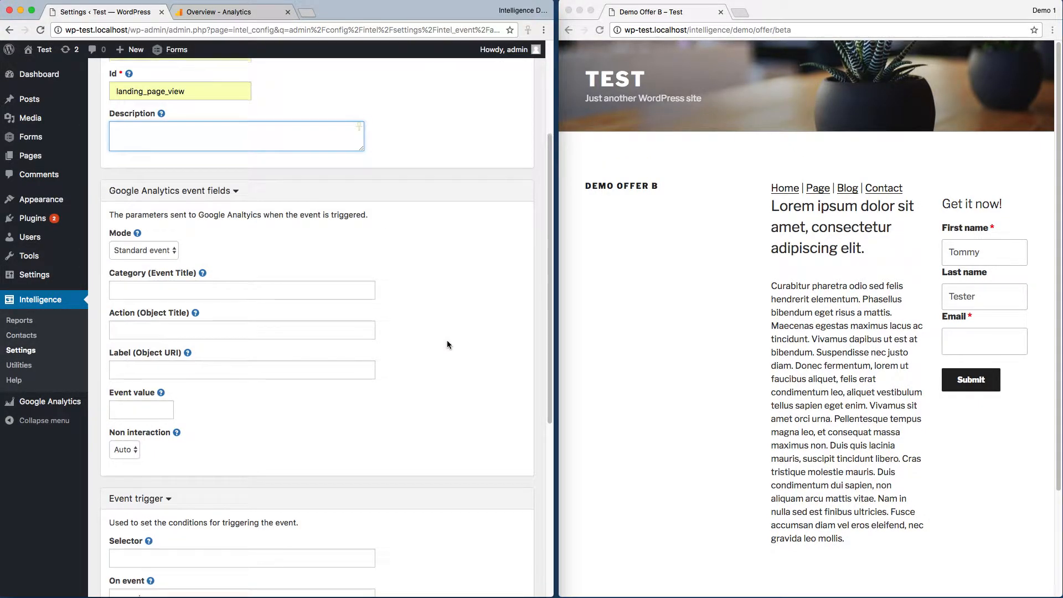
scroll(447, 343, "down", 6)
left_click(139, 463)
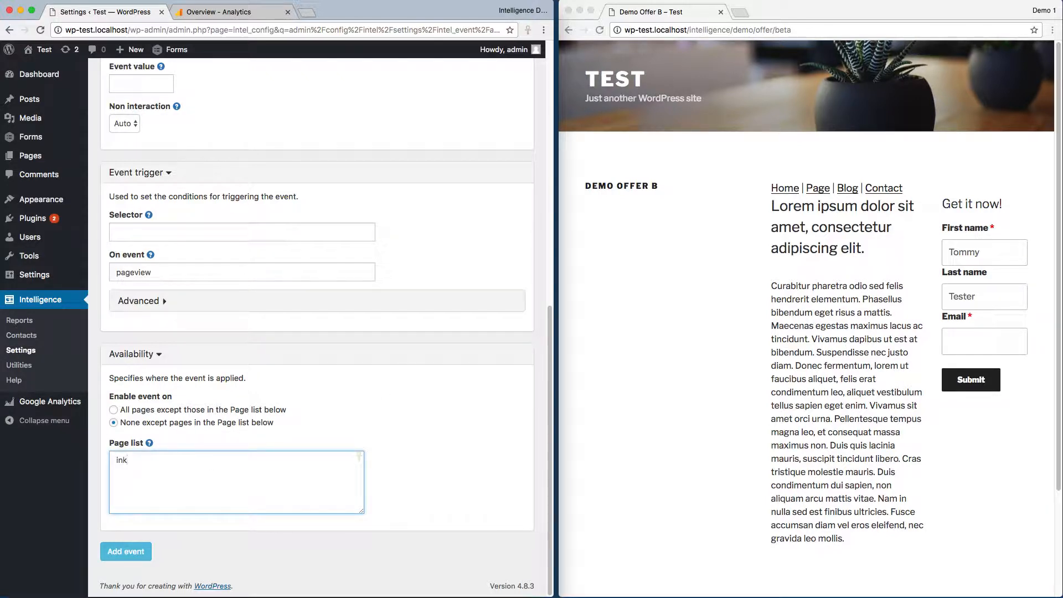
type("in")
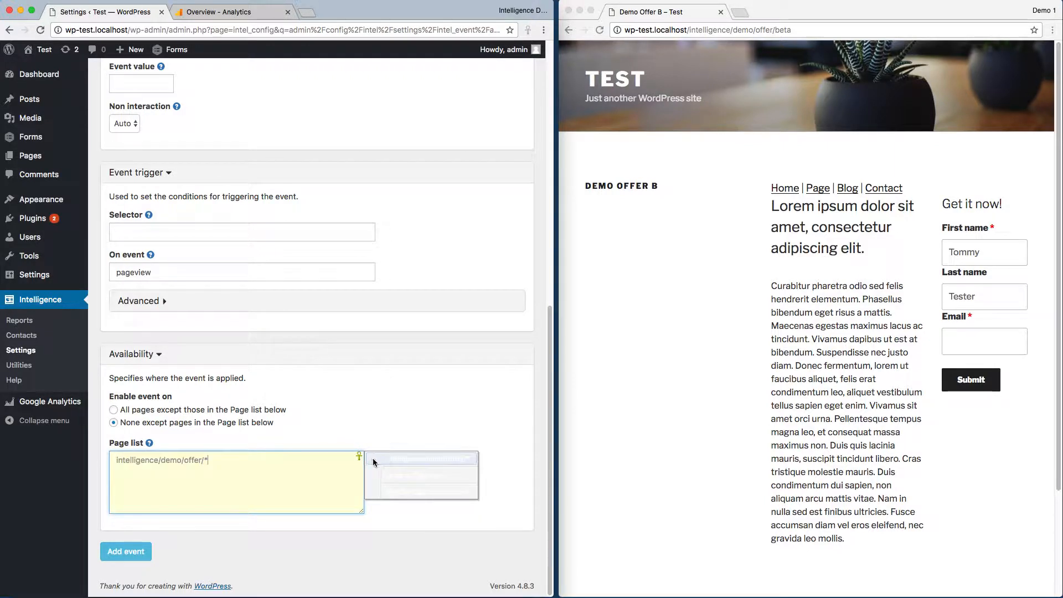
left_click(384, 457)
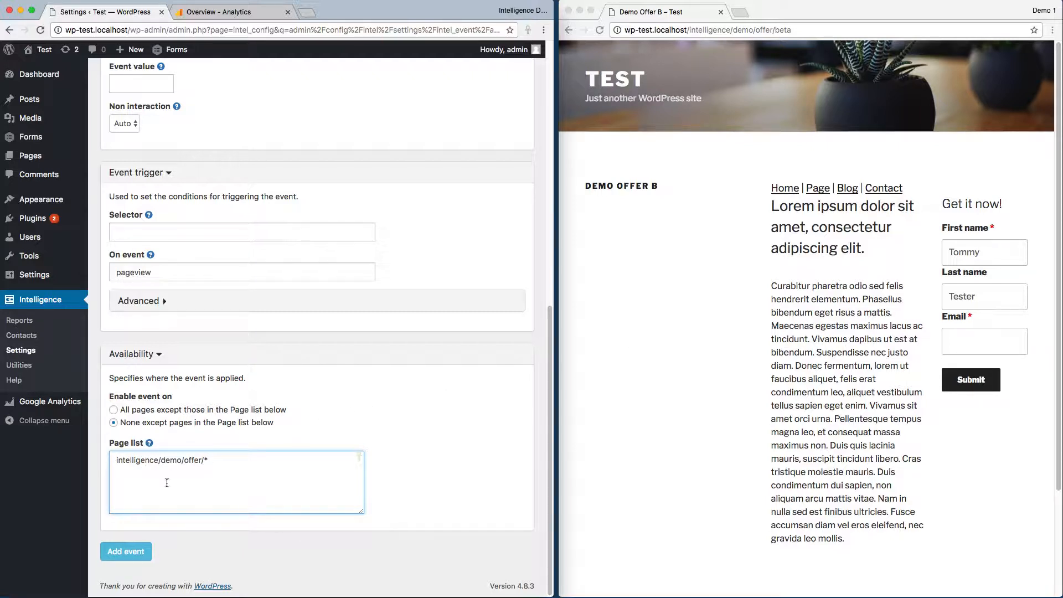
left_click(123, 557)
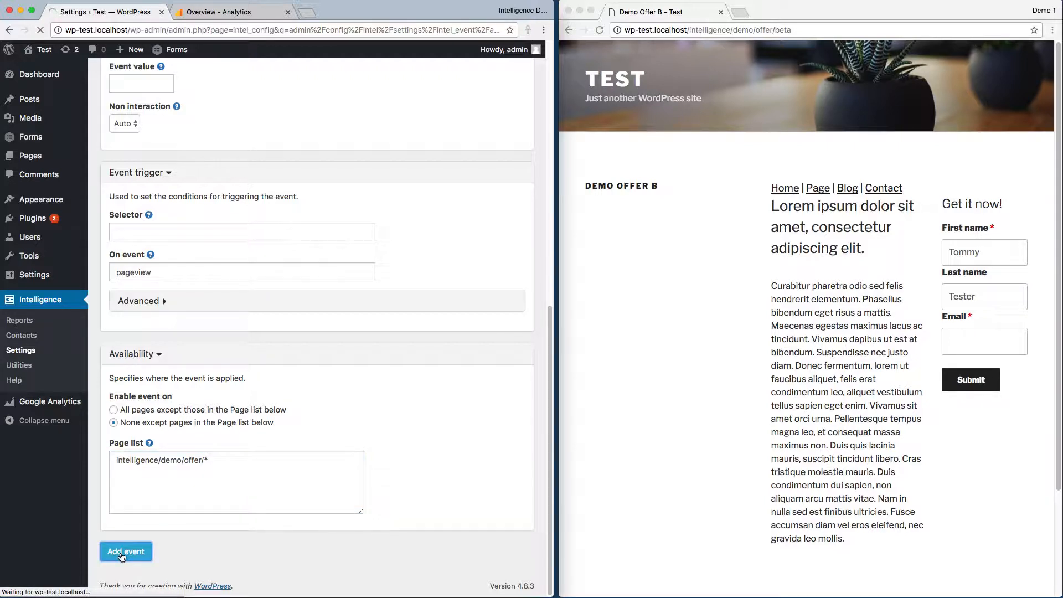
Trigger the landing page event by going back to Demo Post E and reopening the offer through Call To Action B.
left_click(662, 271)
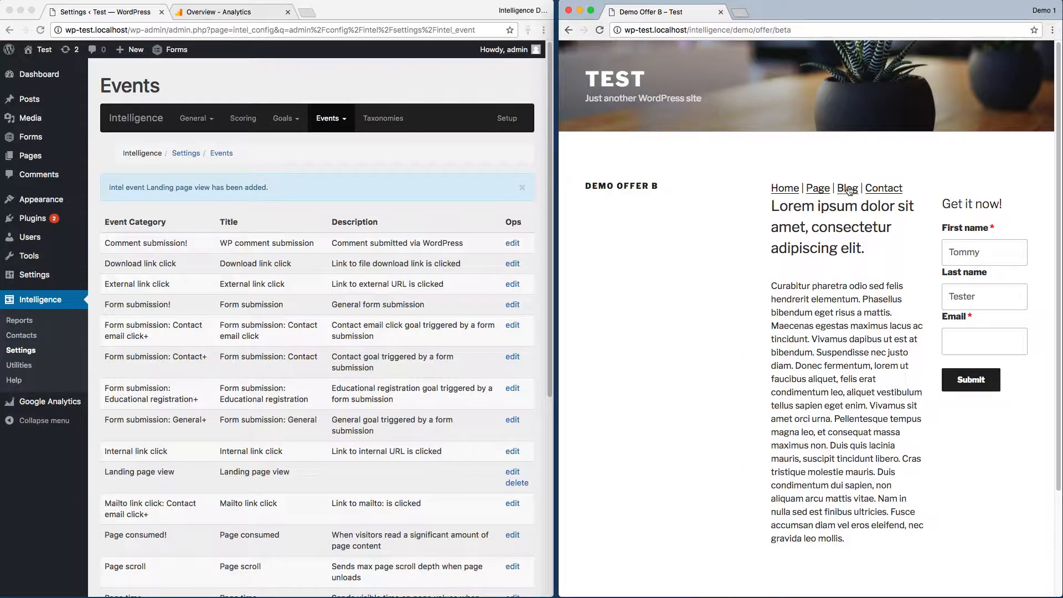
left_click(568, 30)
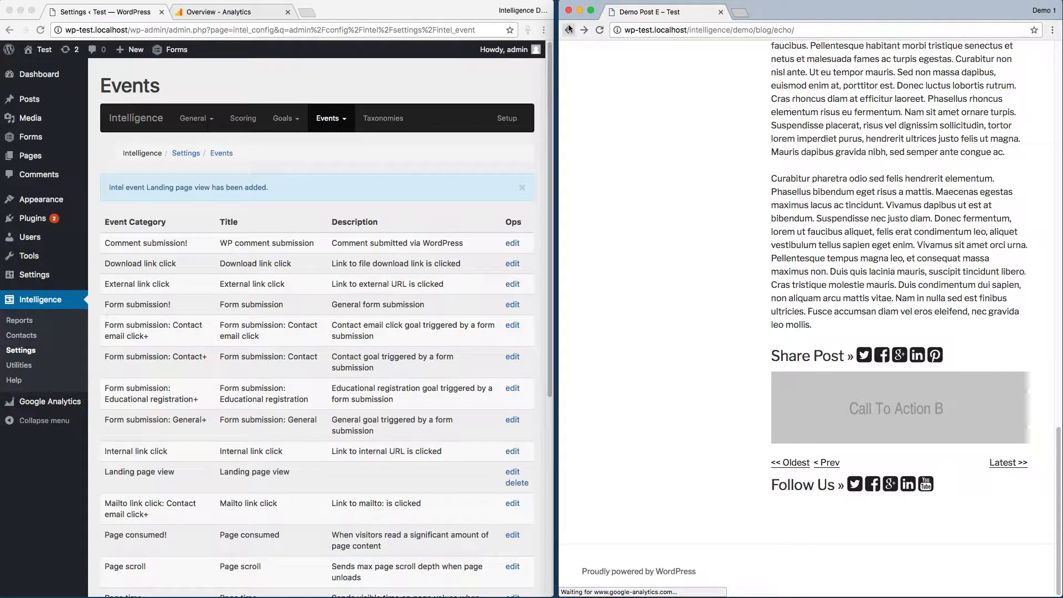
left_click(879, 420)
Check the real-time Events report in Google Analytics and return the visitor window to Demo Post E.
left_click(241, 16)
left_click(47, 286)
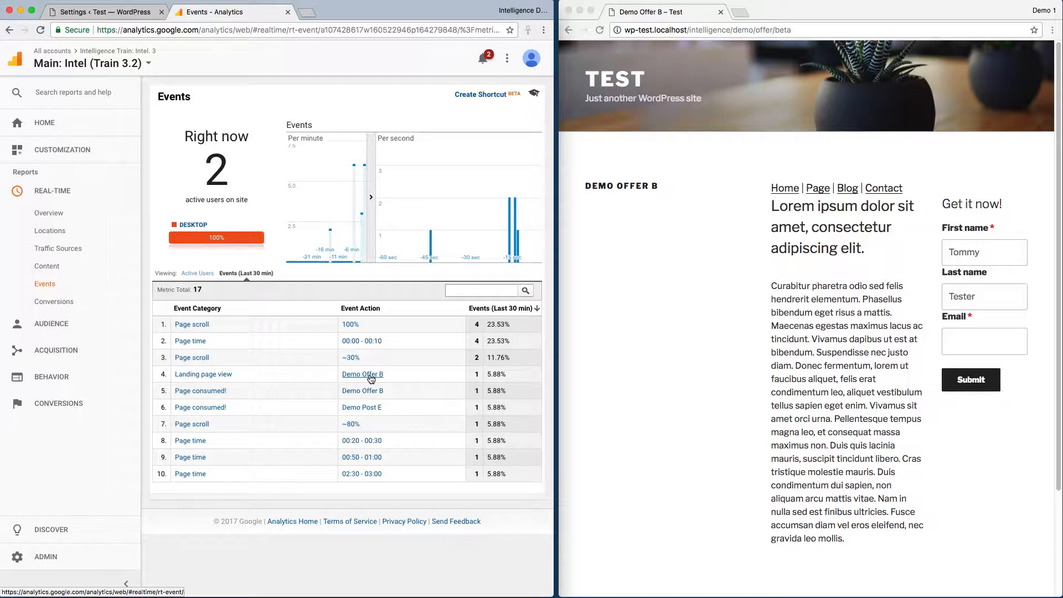
left_click(674, 349)
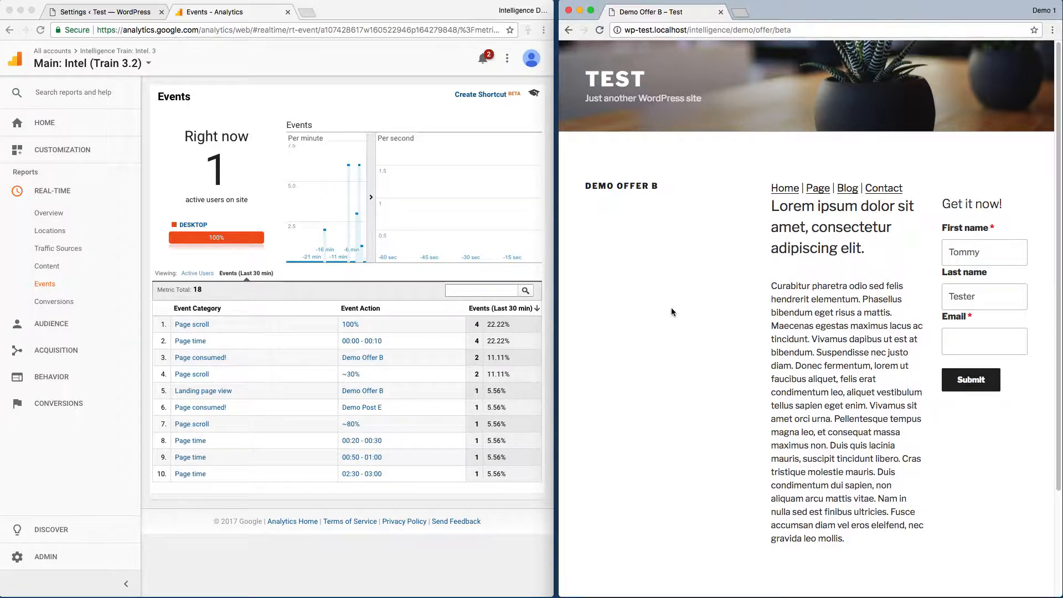
left_click(568, 31)
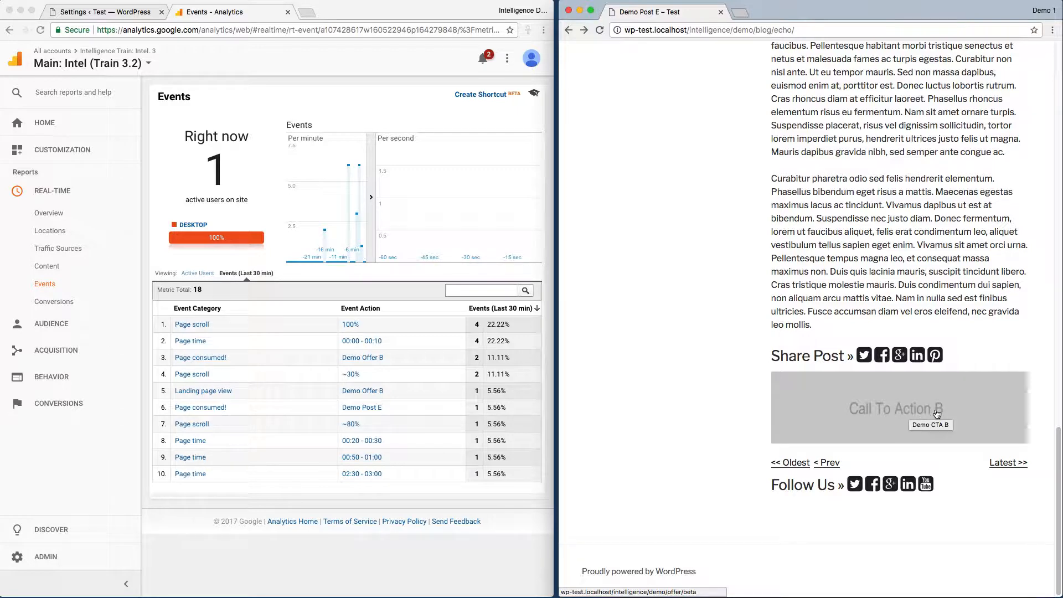
Enable the Admin script under Intel scripts in the Intelligence general settings and save them.
left_click(106, 11)
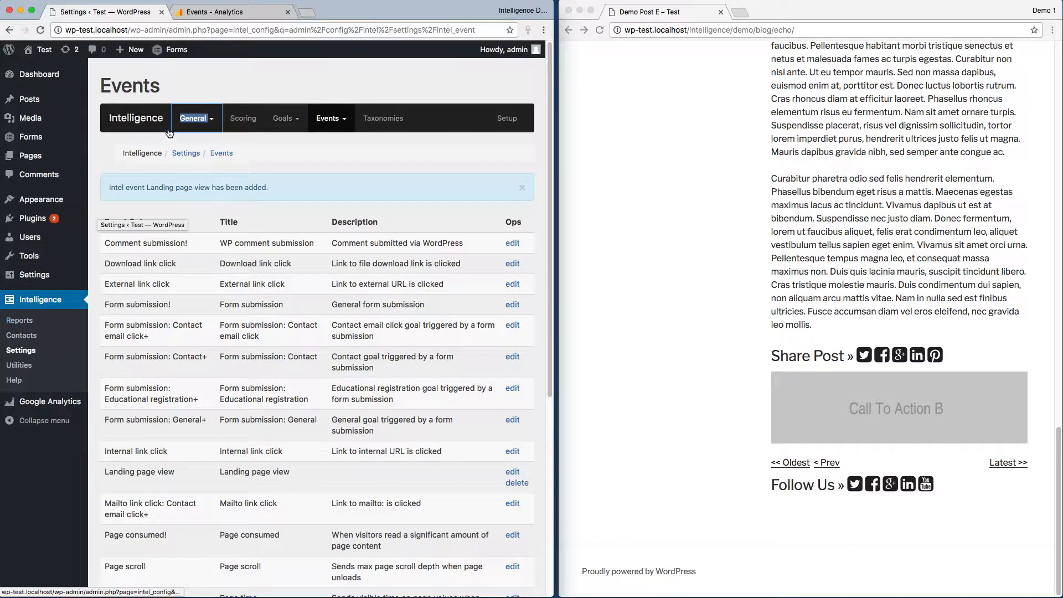
left_click(186, 120)
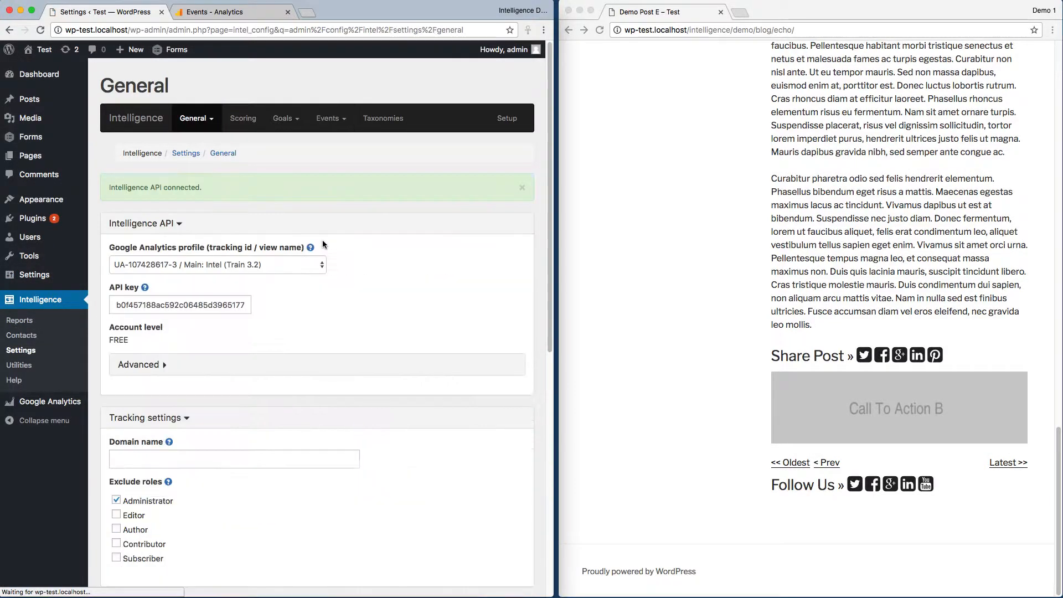
scroll(536, 265, "down", 5)
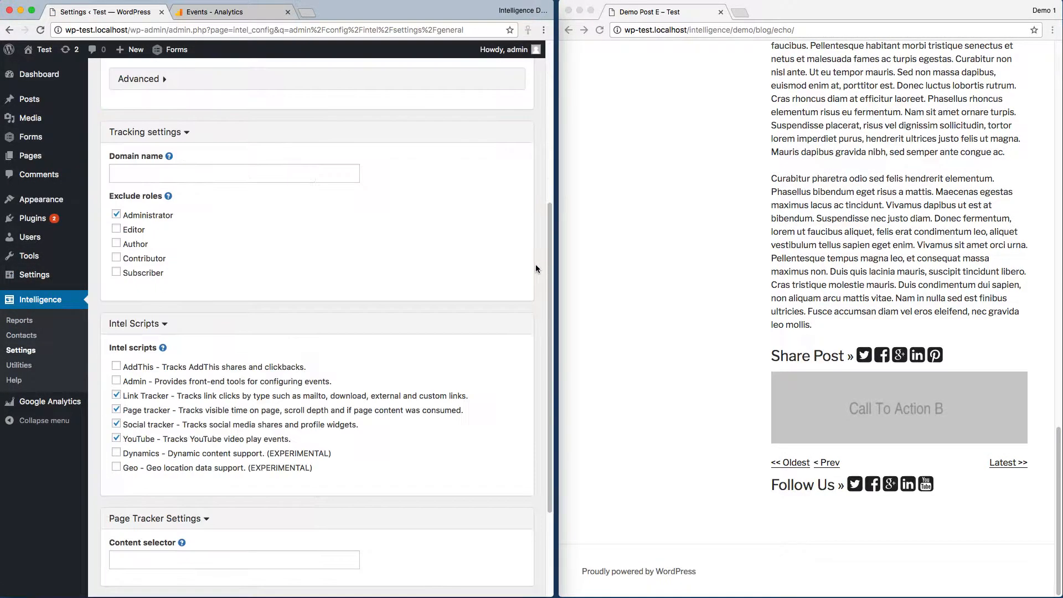
left_click(116, 381)
scroll(118, 388, "down", 3)
left_click(117, 552)
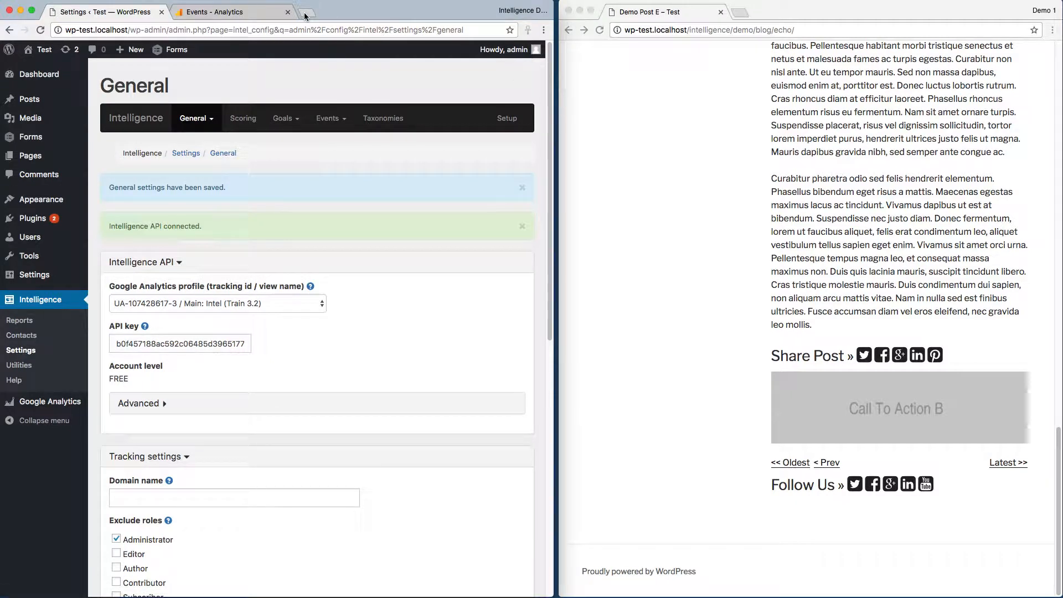
Open Demo Post E's address from the visitor window in a new tab of the logged-in admin browser.
left_click(810, 30)
key("ctrl+c")
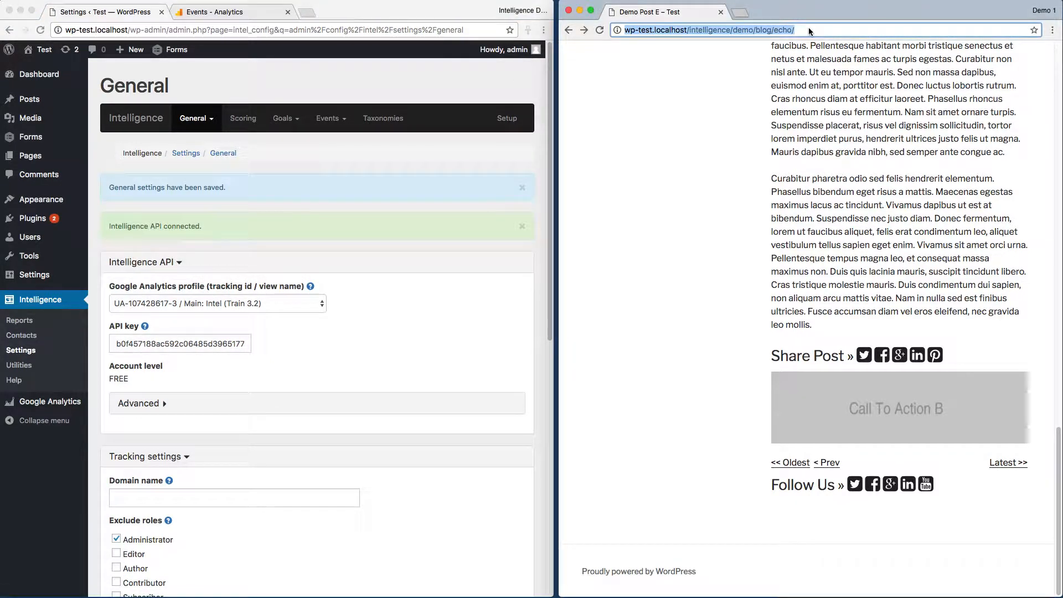
left_click(306, 11)
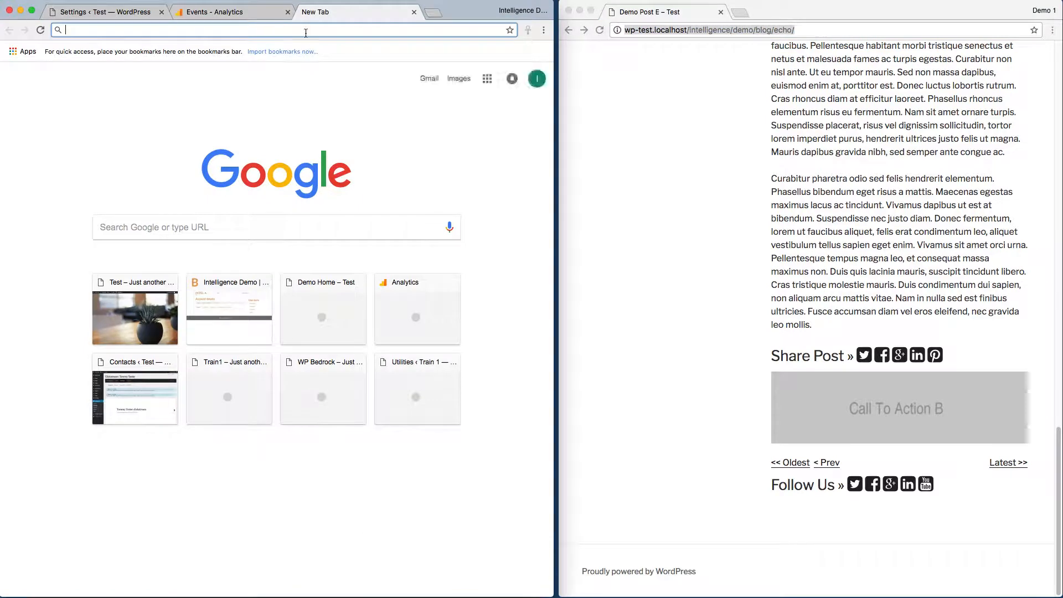
key("ctrl+v")
key("Return")
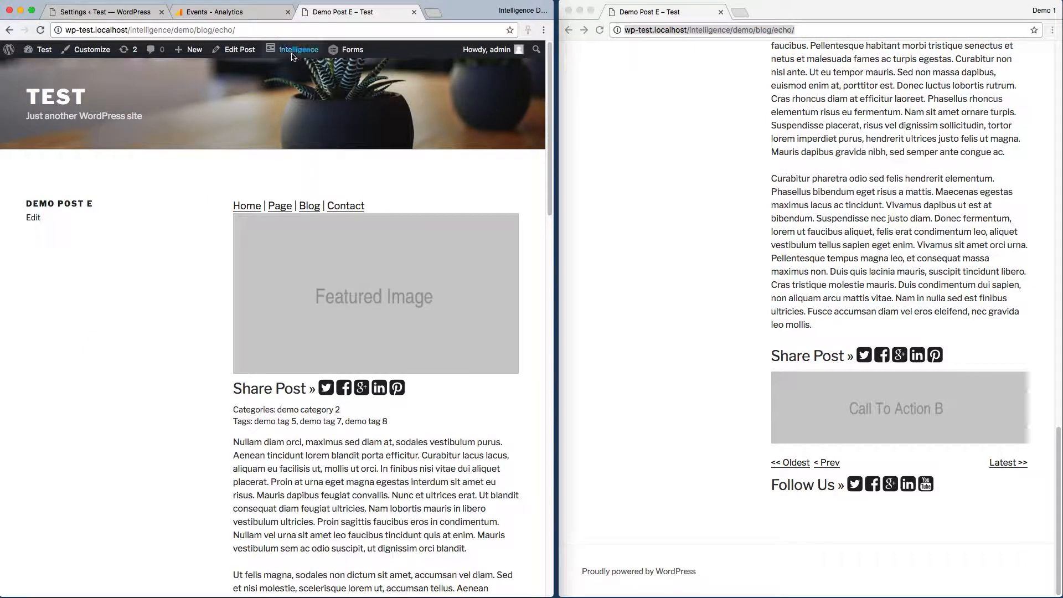
Enable the Intelligence Event Explorer on Demo Post E and examine the outlined tracked elements.
mouse_move(293, 54)
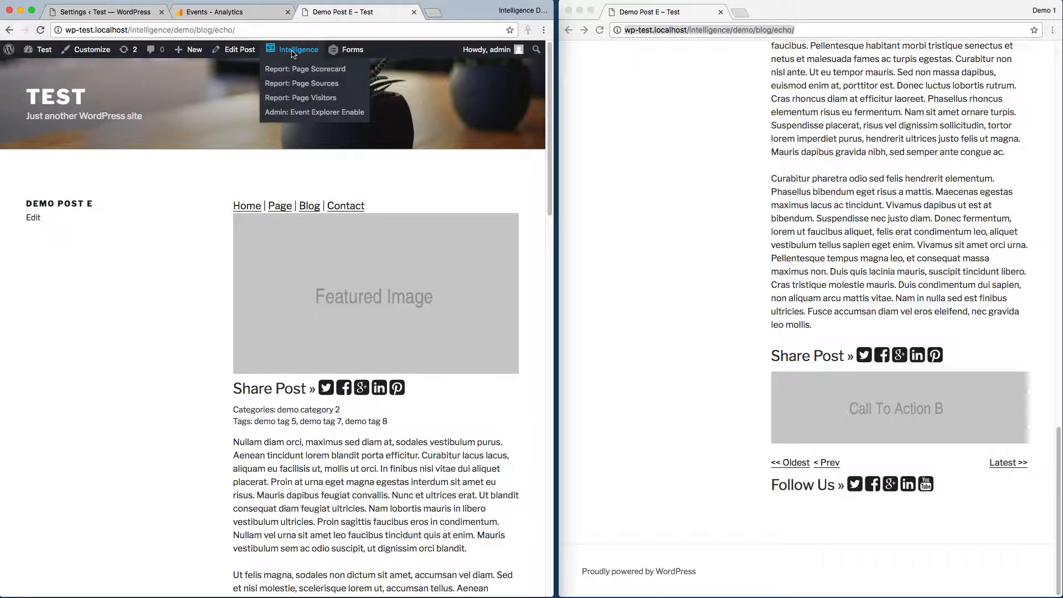
left_click(302, 112)
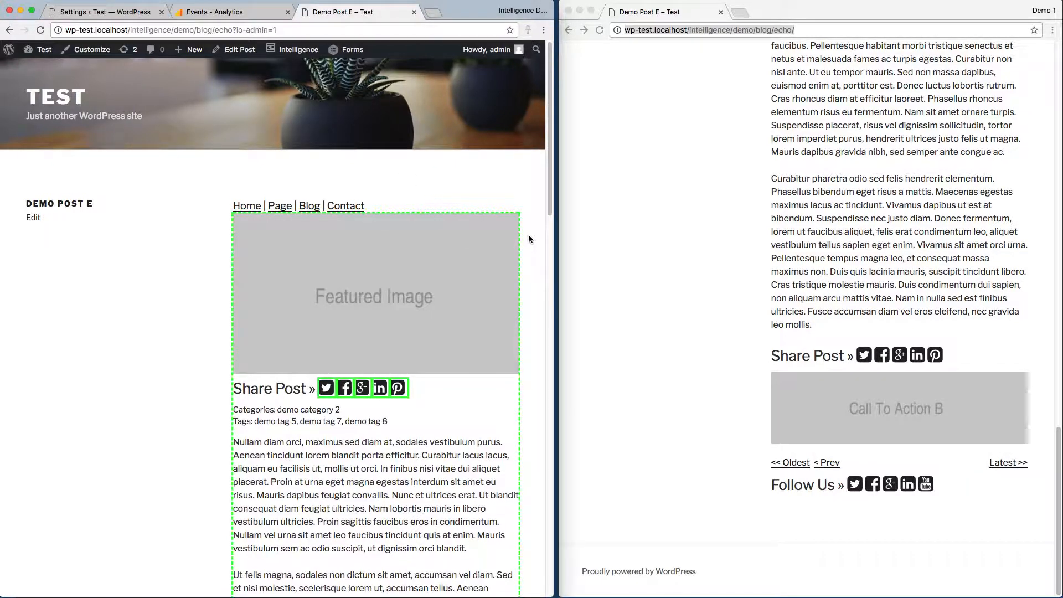
scroll(529, 238, "down", 2)
scroll(528, 238, "down", 10)
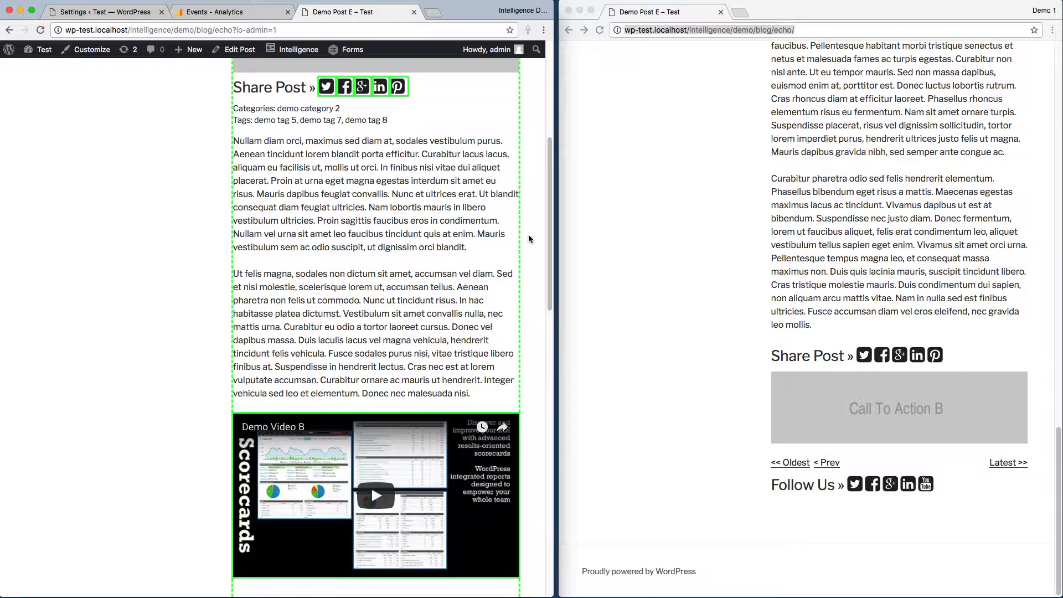
scroll(528, 239, "up", 5)
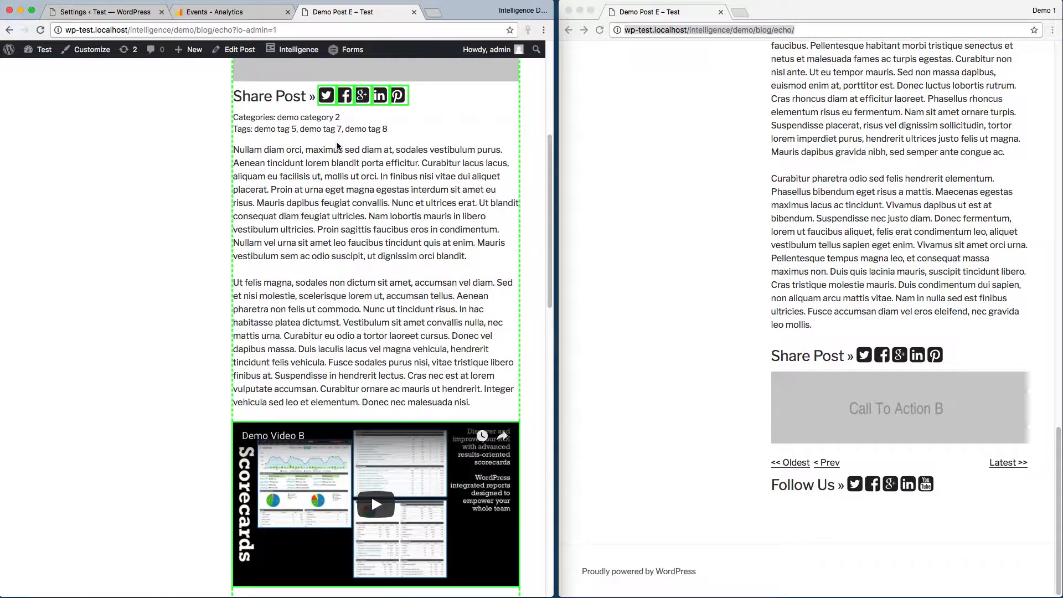
Test the Twitter share link at the end of the post and dismiss the alert showing its event data.
scroll(538, 261, "down", 12)
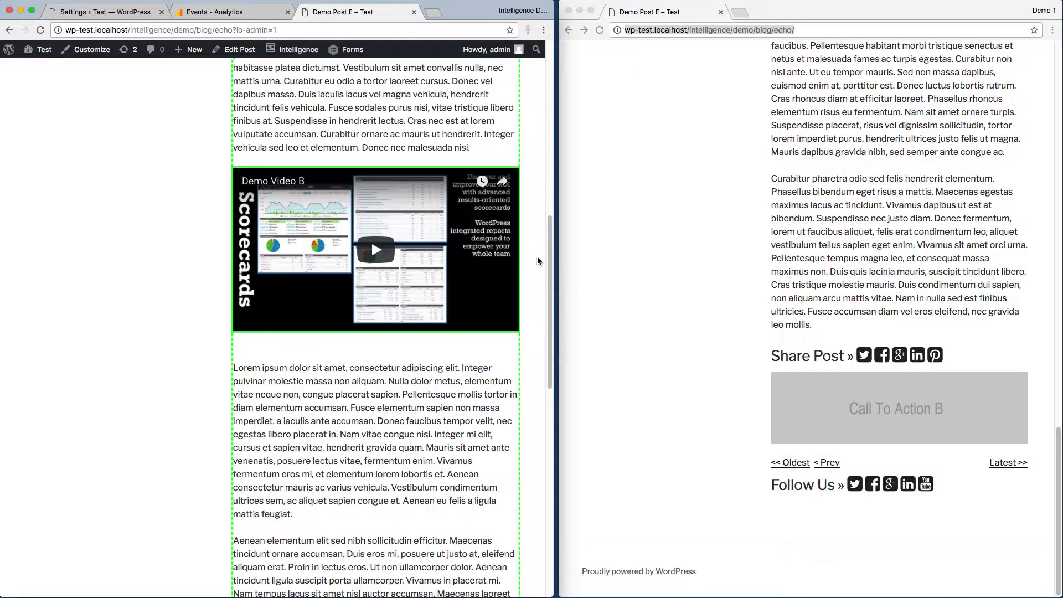
scroll(538, 261, "down", 7)
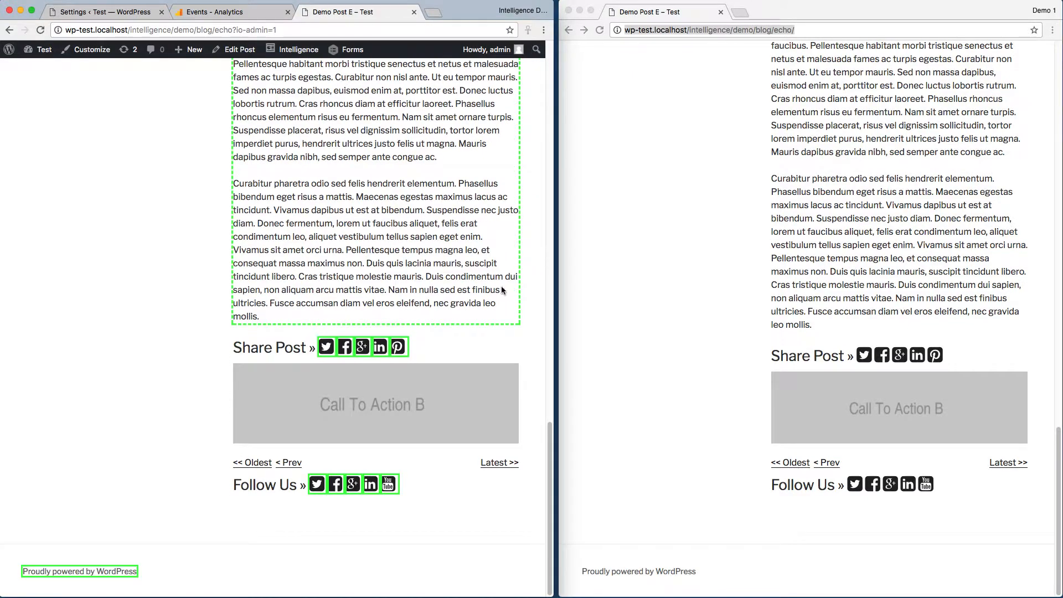
left_click(327, 347)
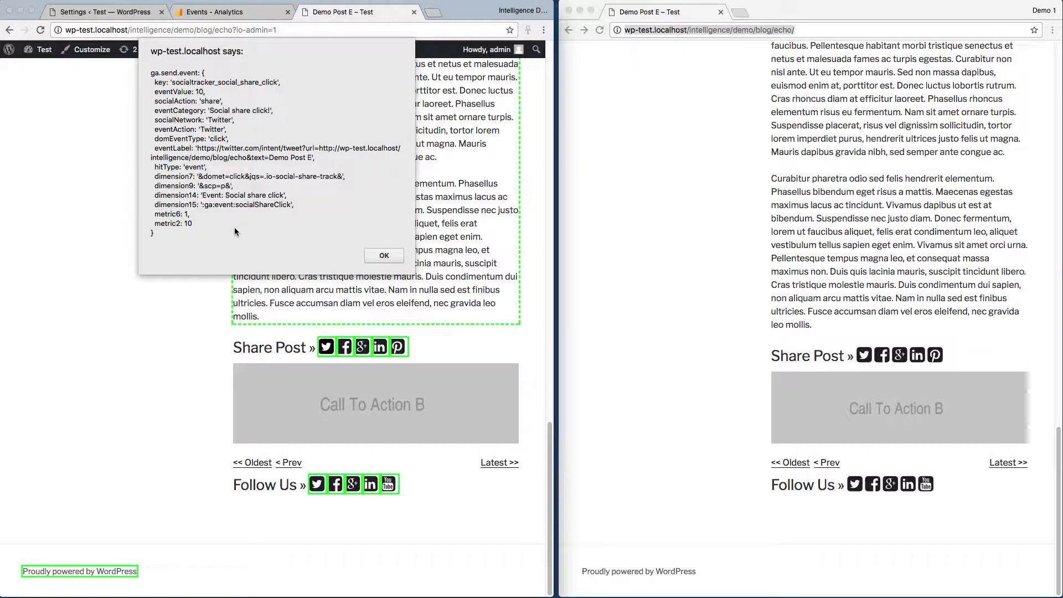
left_click(379, 255)
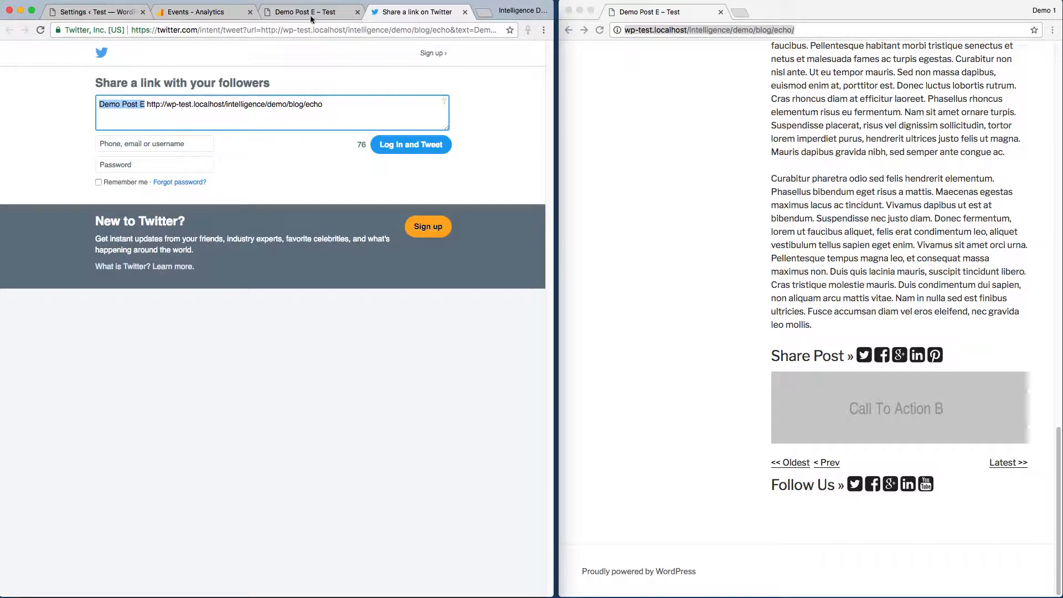
Close the Twitter share page and dismiss the Page consumed event alert on Demo Post E.
left_click(465, 13)
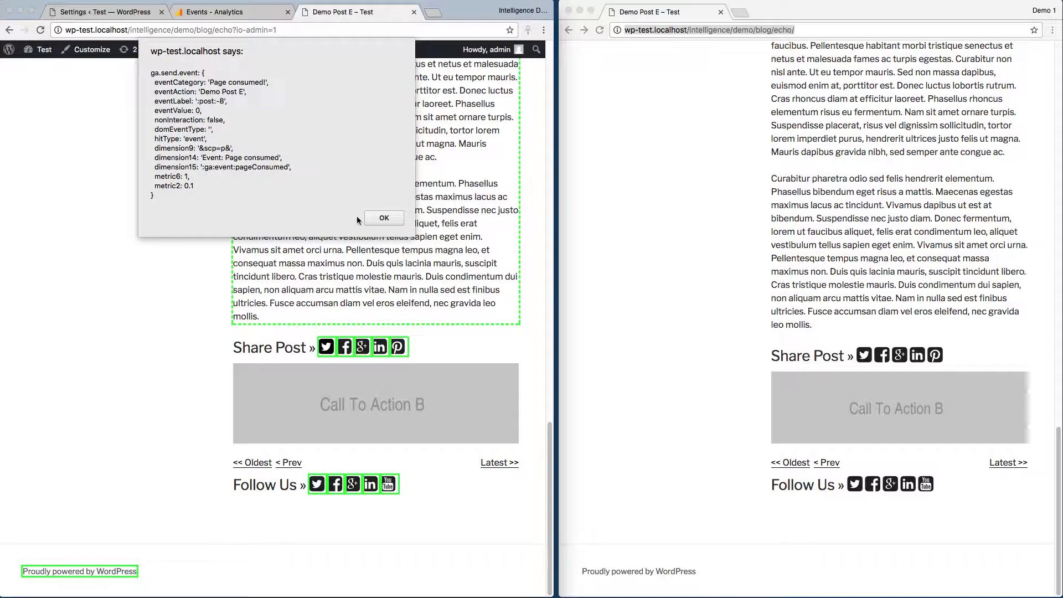
left_click(384, 218)
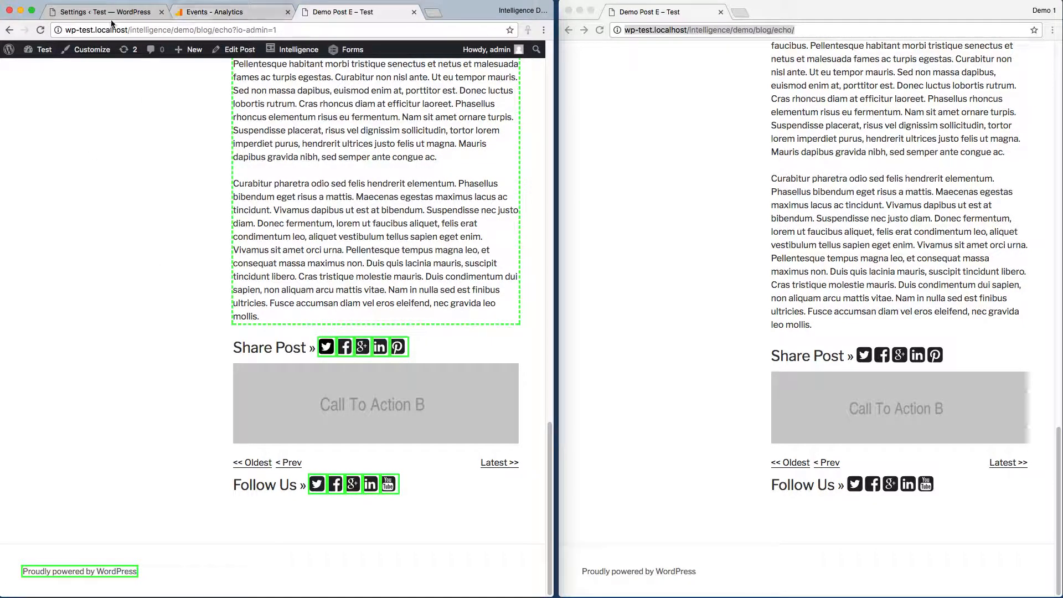
Start a new Intelligence event in the settings with the title "CTA click" and the id cta_click.
left_click(111, 13)
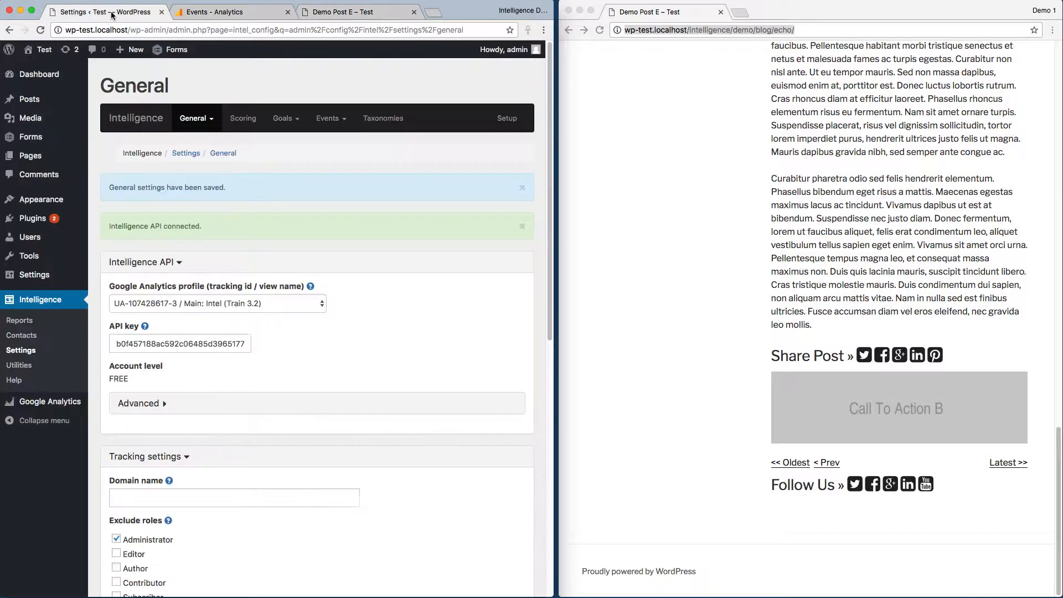
left_click(277, 118)
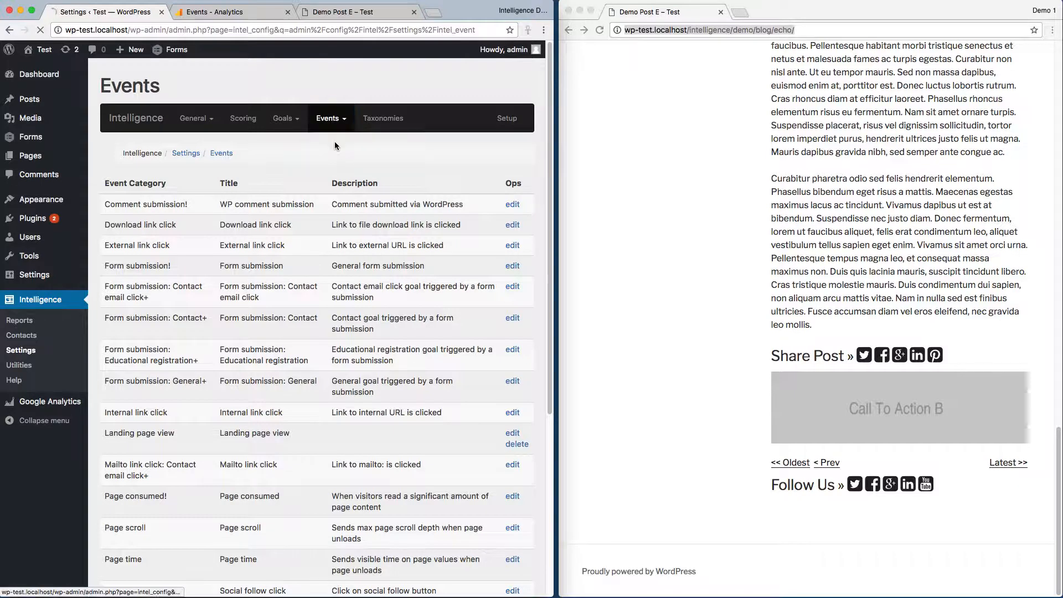
left_click(165, 226)
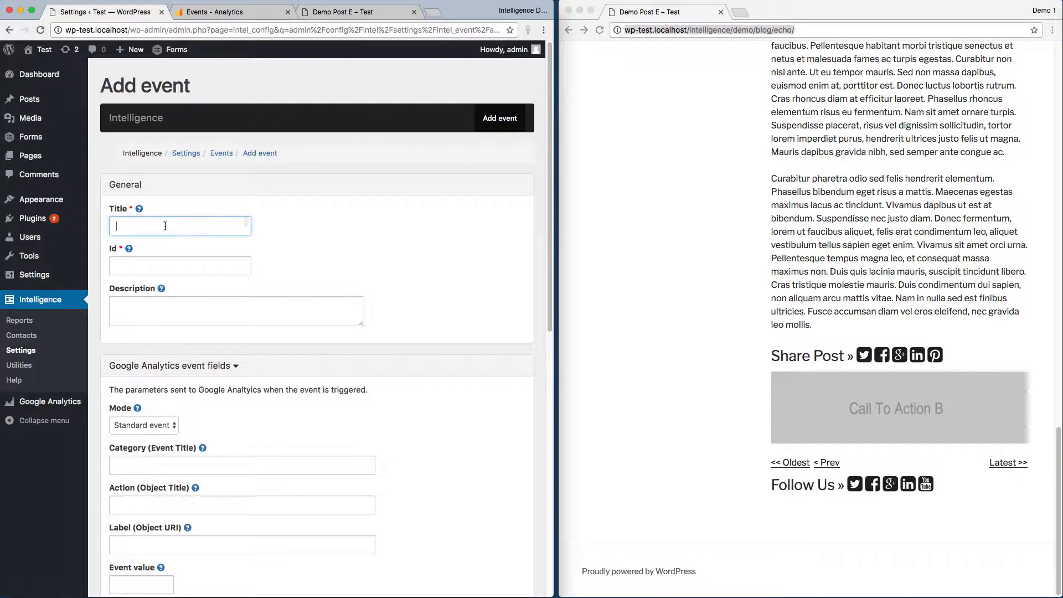
type("CTA click")
key("Tab")
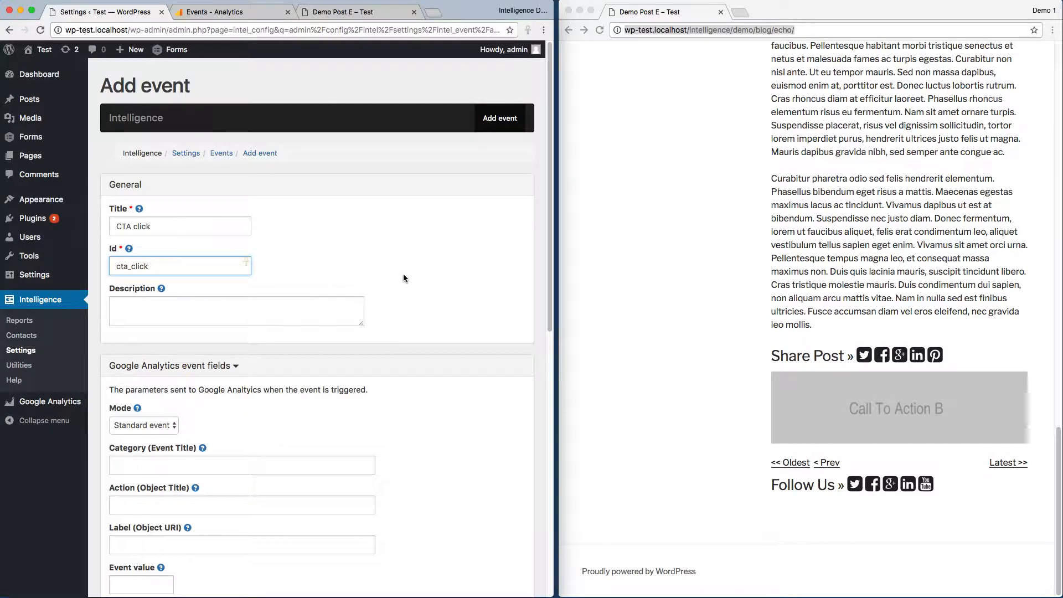
Limit the new event's availability to the page list intelligence/demo/* and add the event.
scroll(410, 287, "down", 10)
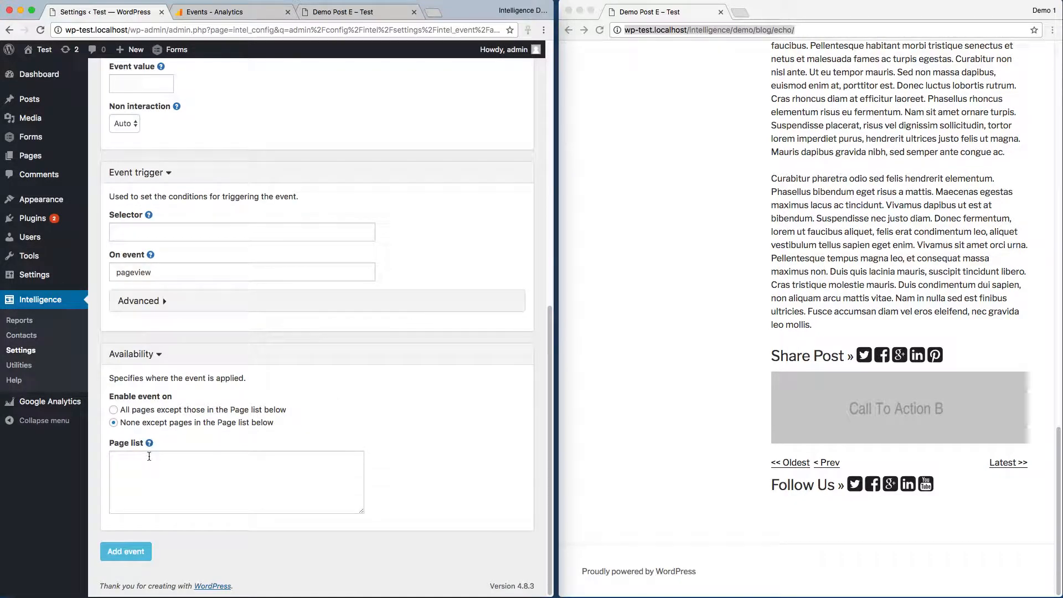
left_click(152, 461)
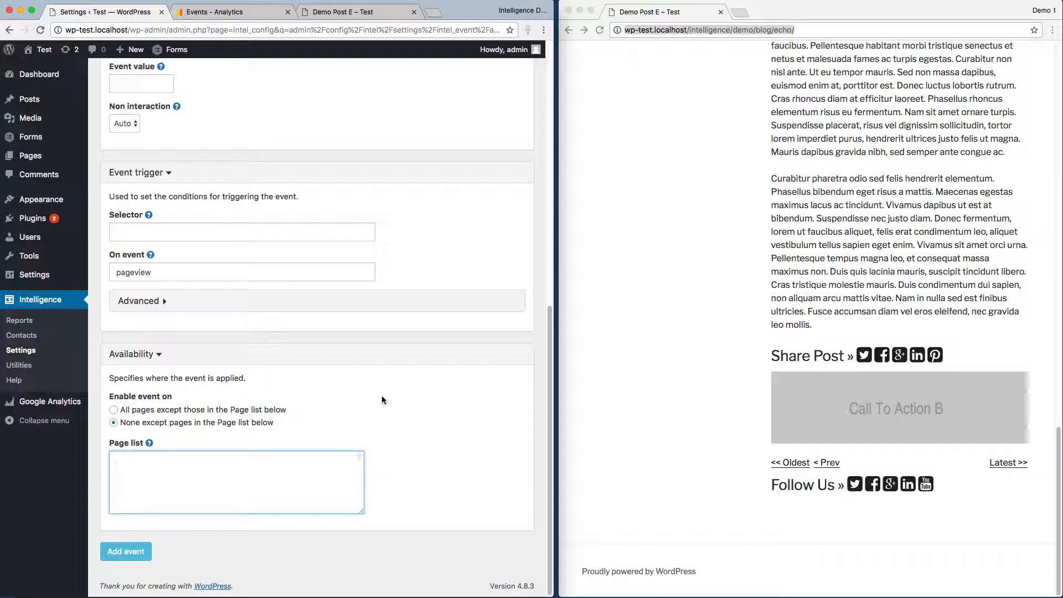
type("intelligence/demo/*")
left_click(123, 553)
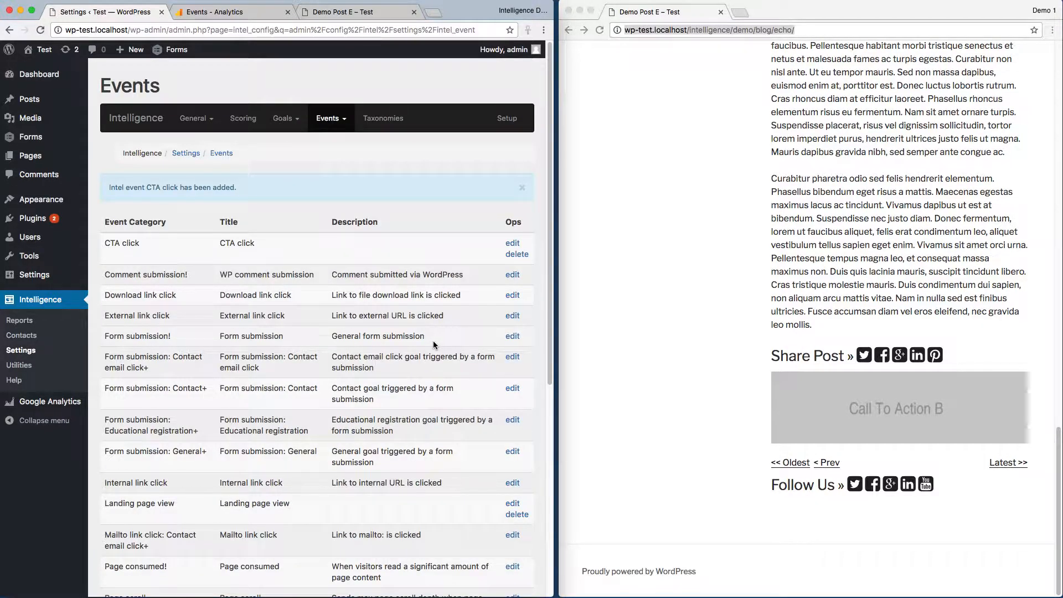
Open the CTA click event for editing and inspect the Call To Action B banner's markup in the visitor window.
left_click(512, 244)
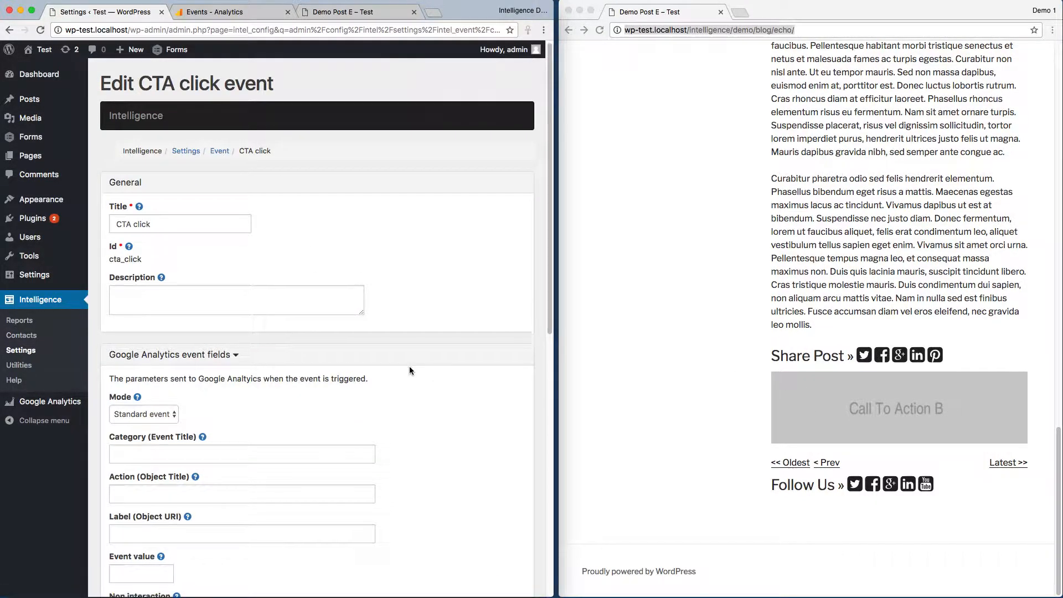
scroll(410, 369, "down", 7)
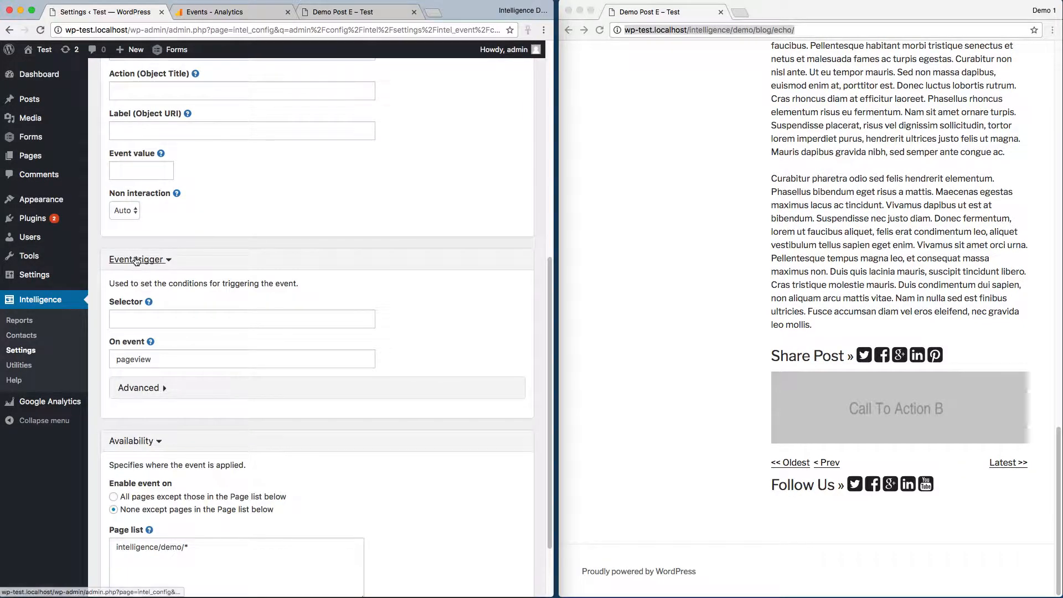
left_click(148, 318)
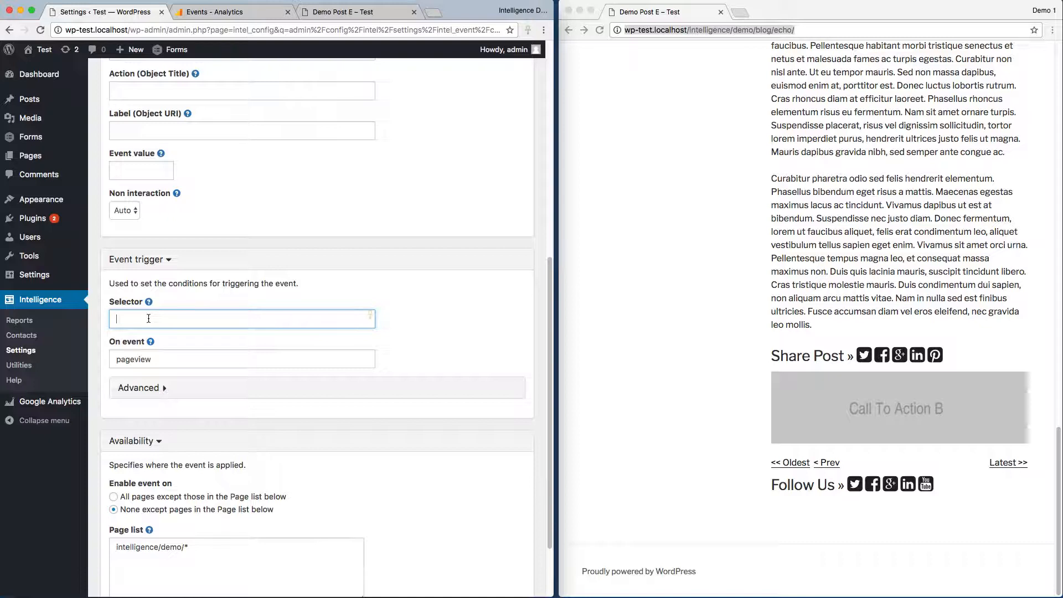
right_click(911, 406)
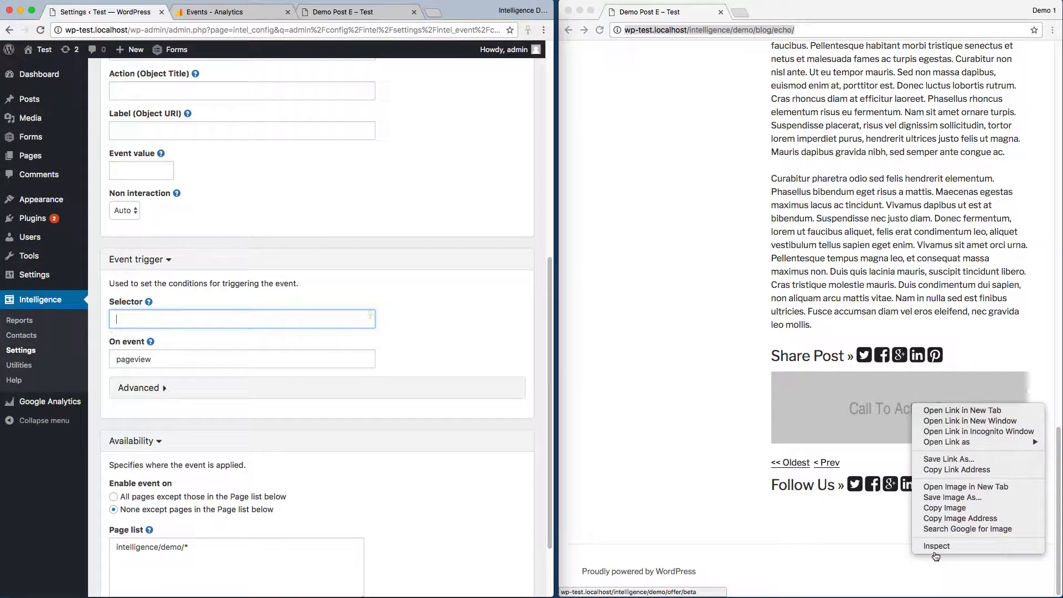
left_click(936, 546)
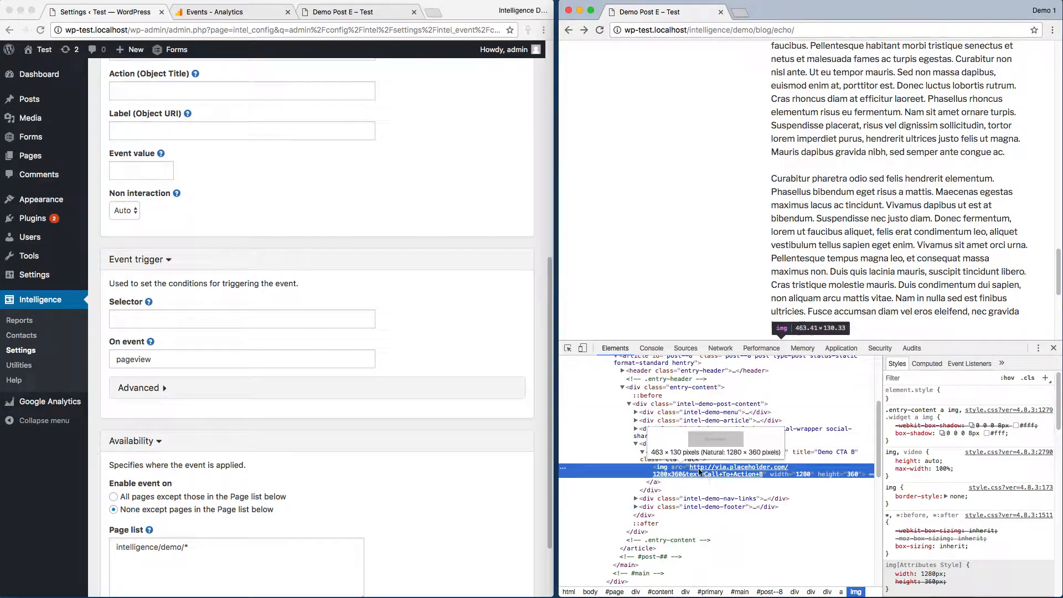
Set the CTA click event's trigger selector to a.cta-track and its on event to click, then save the event.
left_click(158, 318)
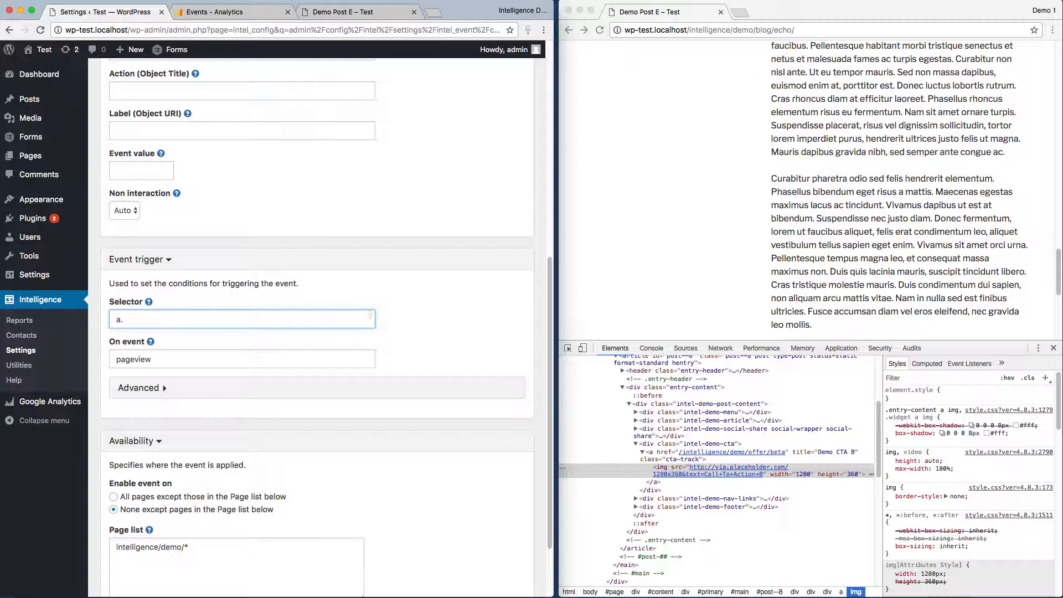
type("a.cta-track")
key("Tab")
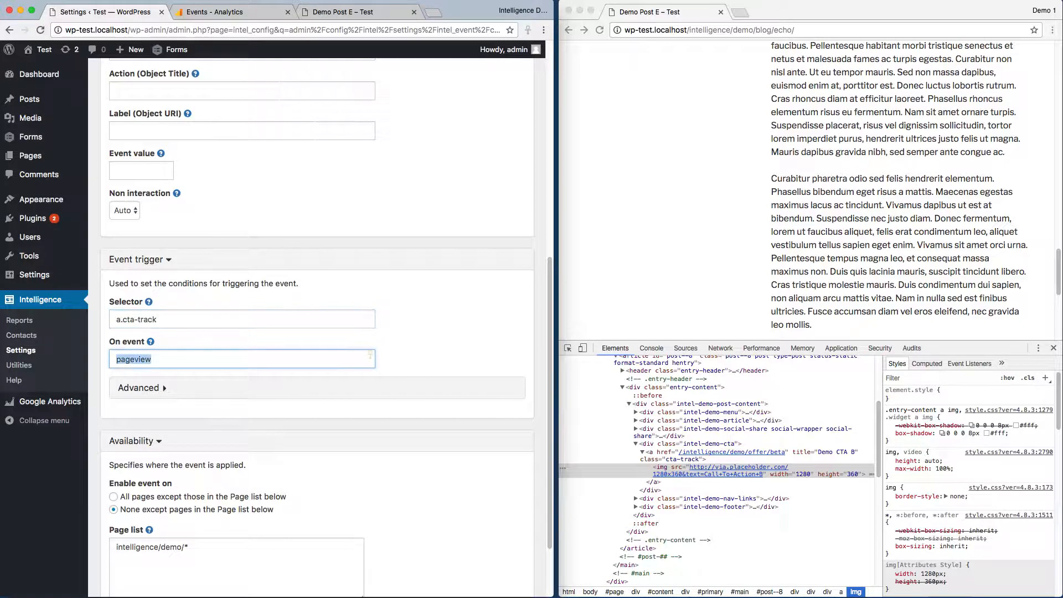
type("click")
scroll(384, 336, "down", 3)
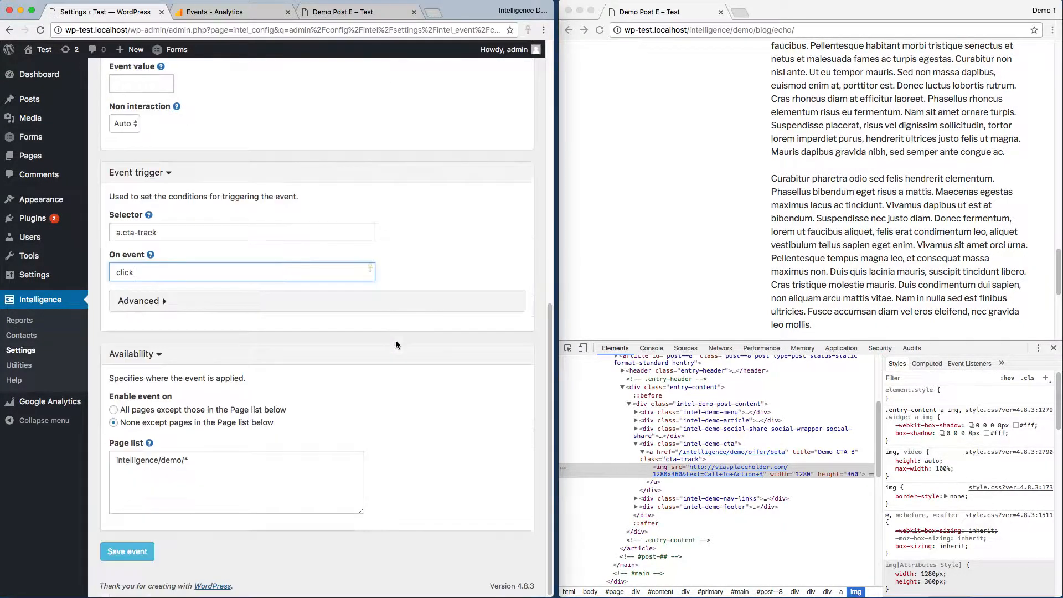
left_click(137, 552)
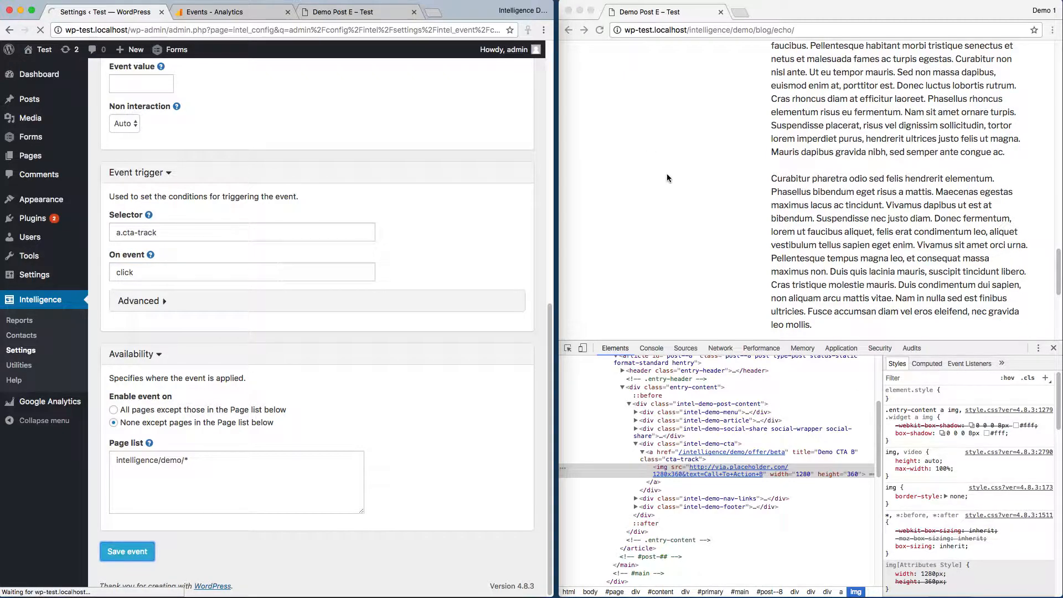
Test the Call To Action B banner on the admin's Demo Post E and dismiss the alert with its event data.
left_click(349, 10)
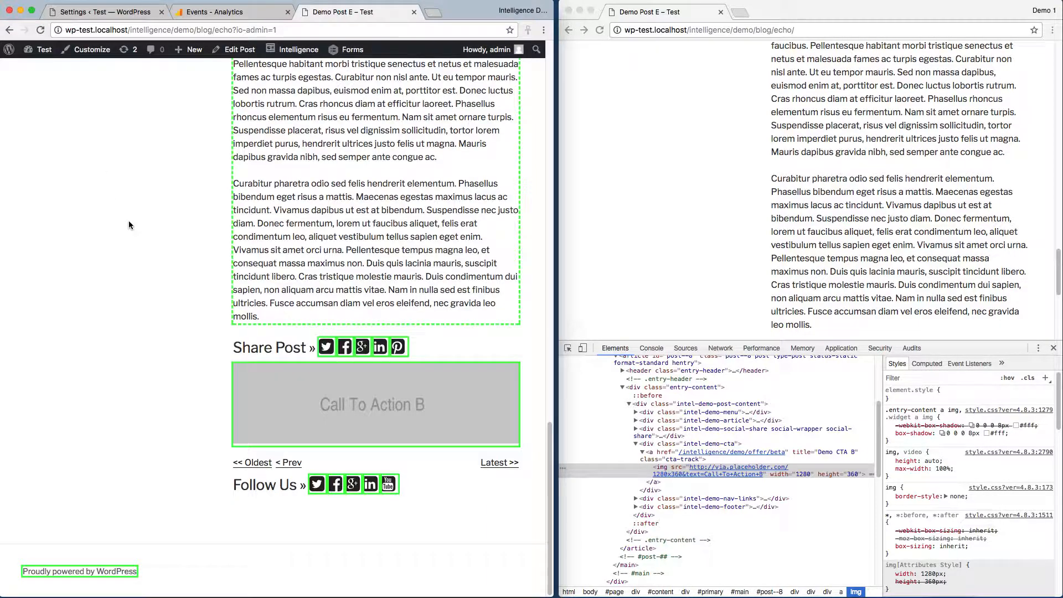
left_click(405, 399)
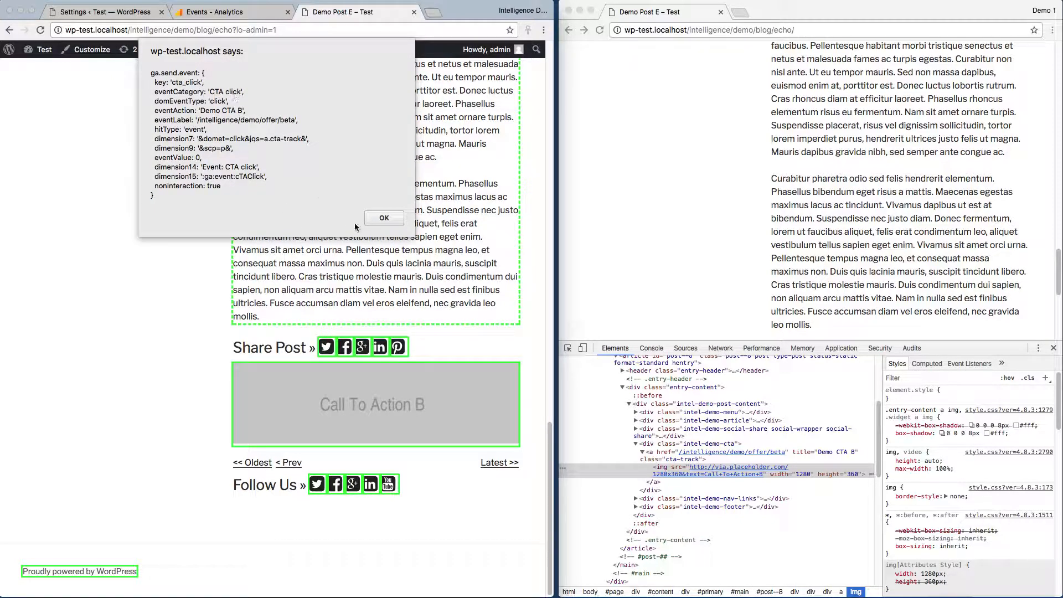
left_click(388, 219)
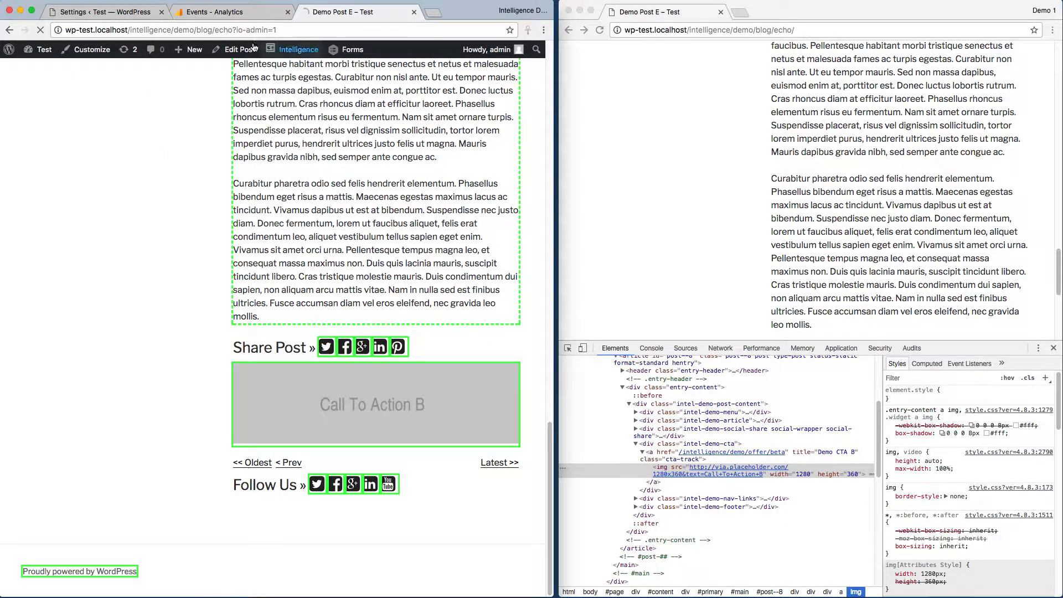
Change the CTA click event's mode to Valued event with an event value of .10 and save it.
left_click(137, 12)
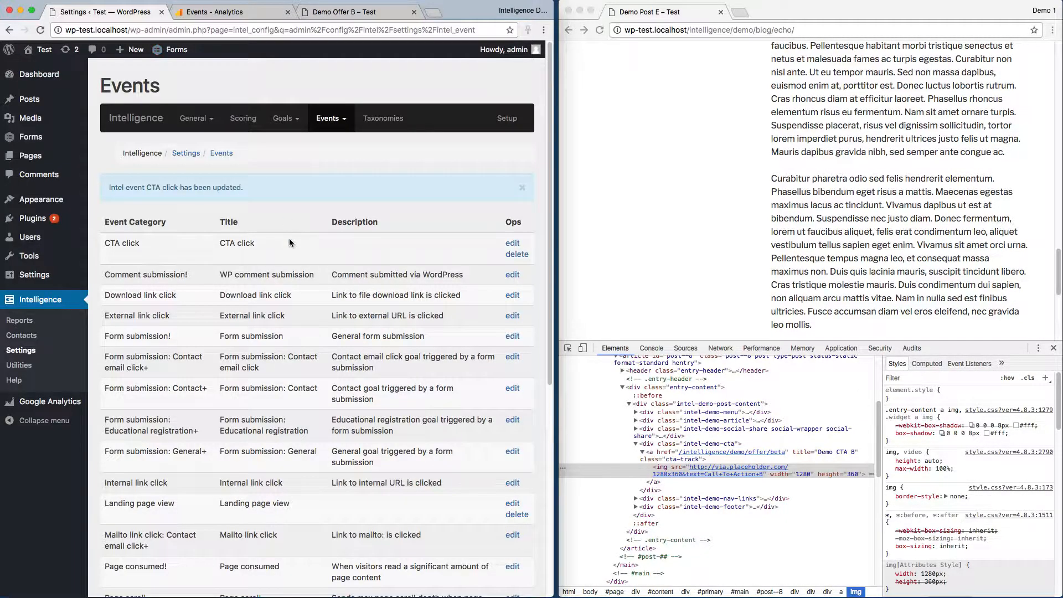
left_click(513, 243)
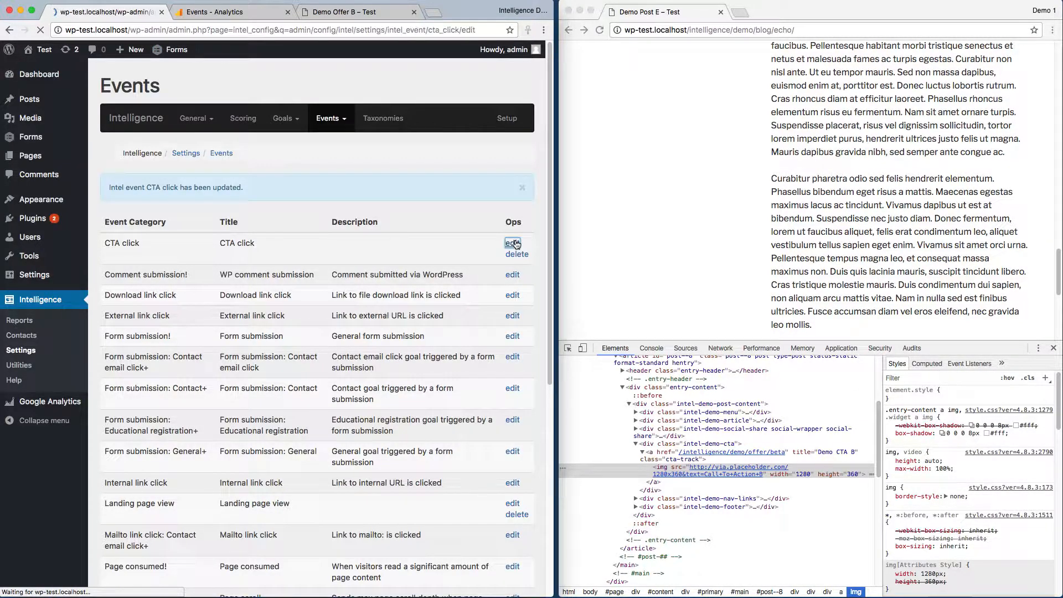
scroll(388, 297, "down", 3)
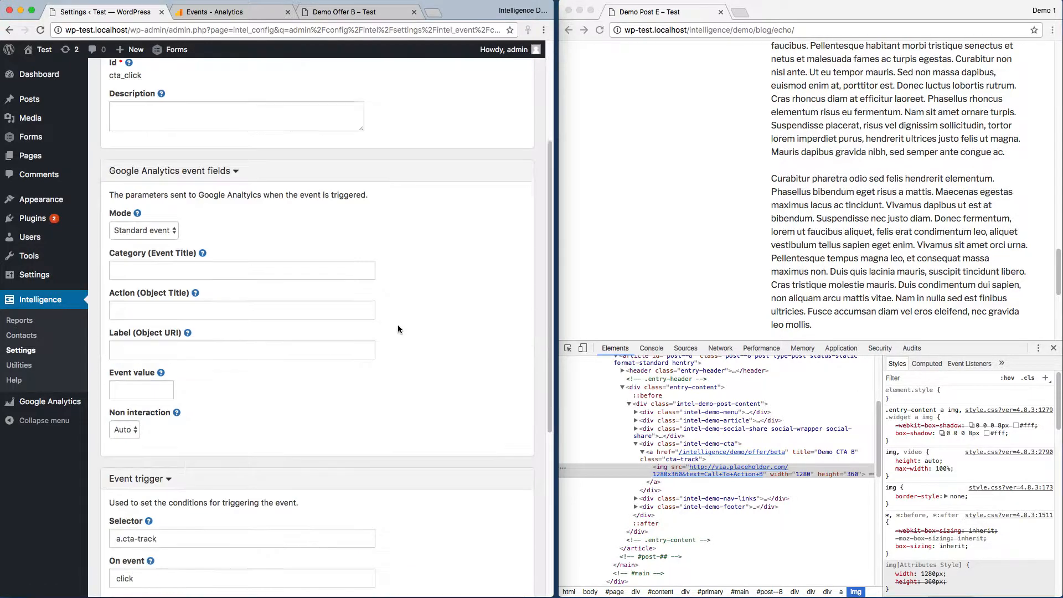
left_click(152, 231)
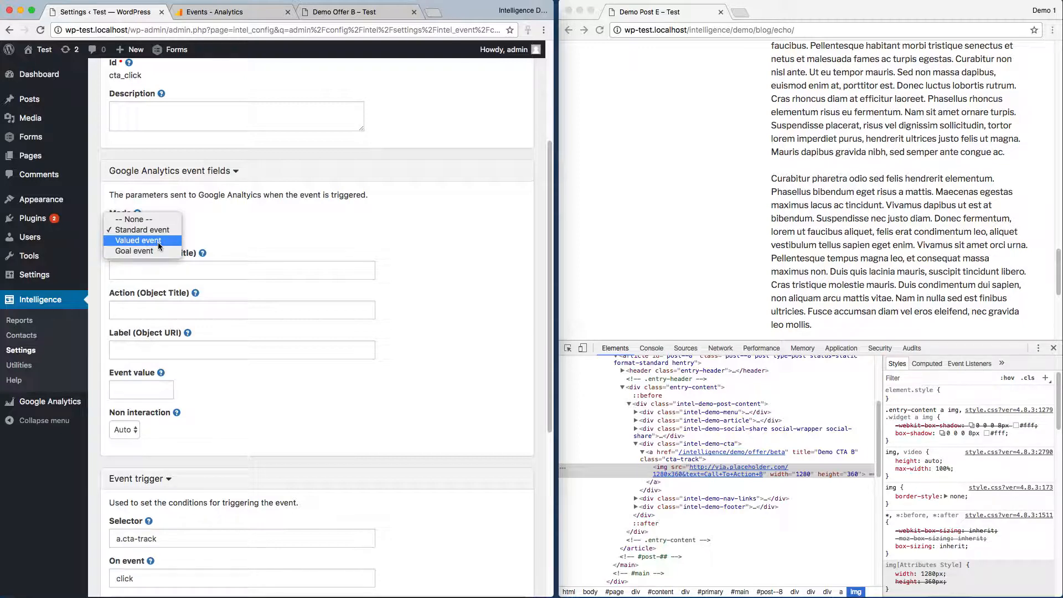
left_click(158, 242)
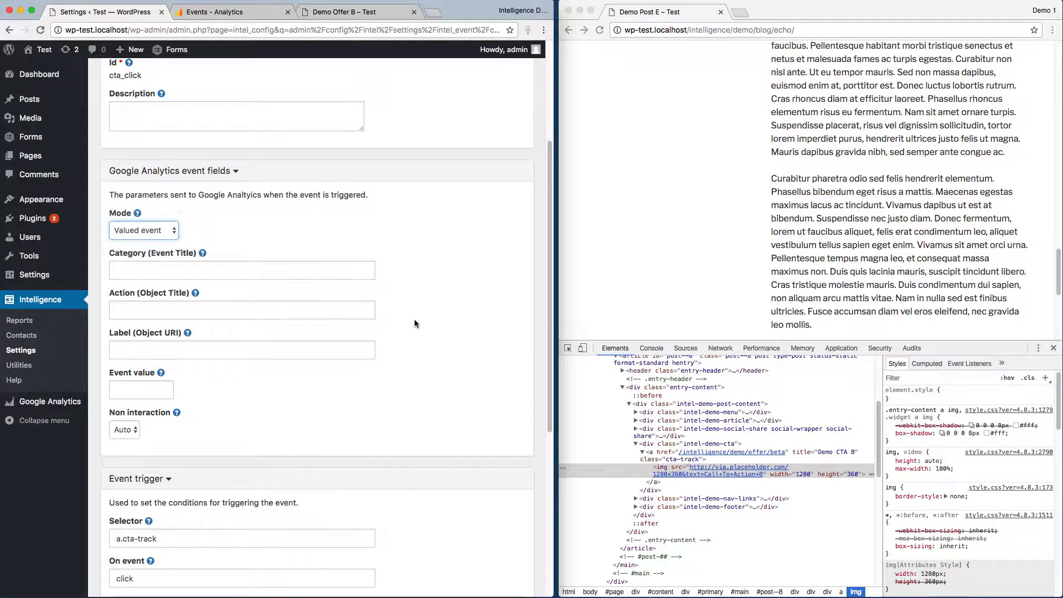
scroll(415, 320, "down", 3)
left_click(136, 241)
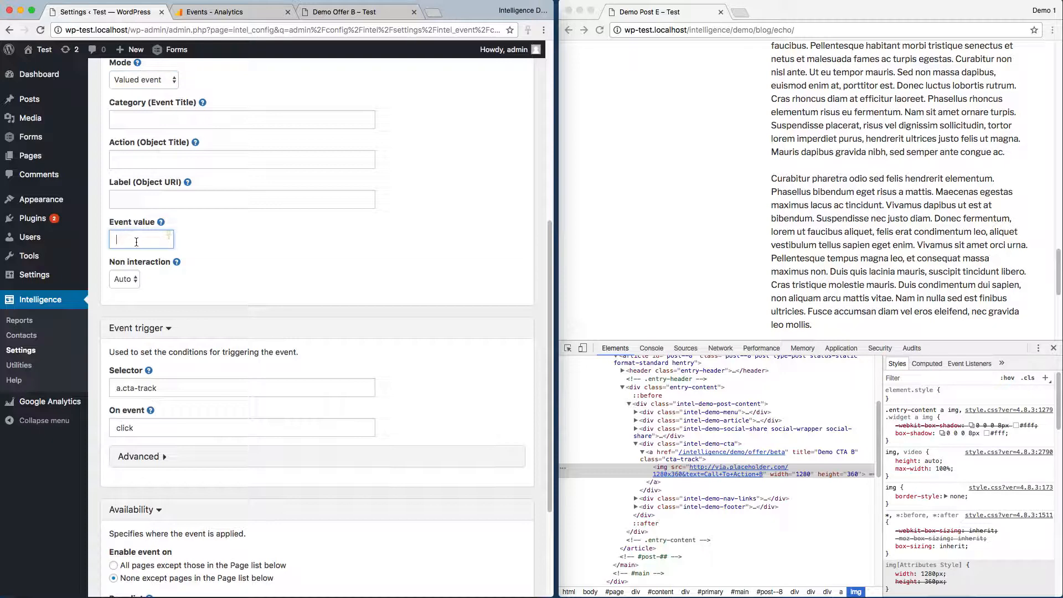
type(".10")
scroll(252, 284, "down", 3)
left_click(127, 551)
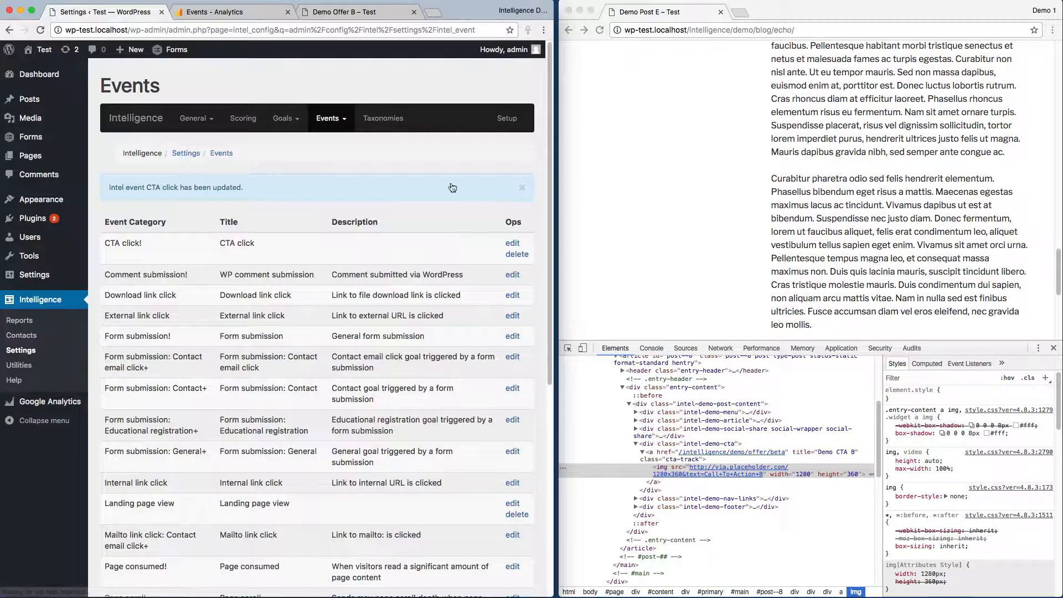
Return from Demo Offer B to Demo Post E, retest the Call To Action B banner and dismiss its event alert.
left_click(346, 14)
scroll(231, 66, "down", 2)
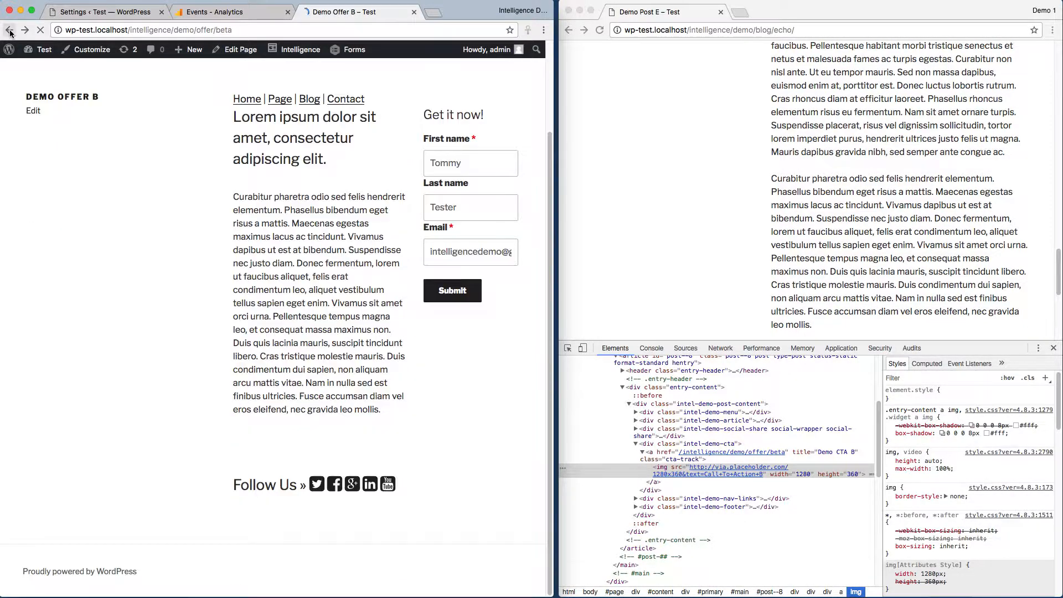
left_click(10, 30)
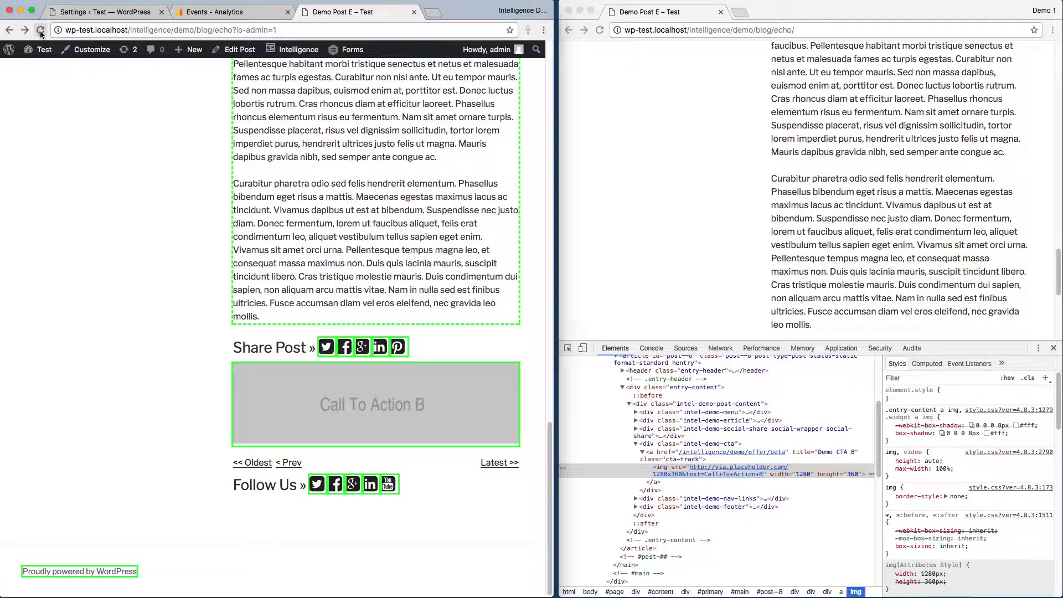
left_click(331, 393)
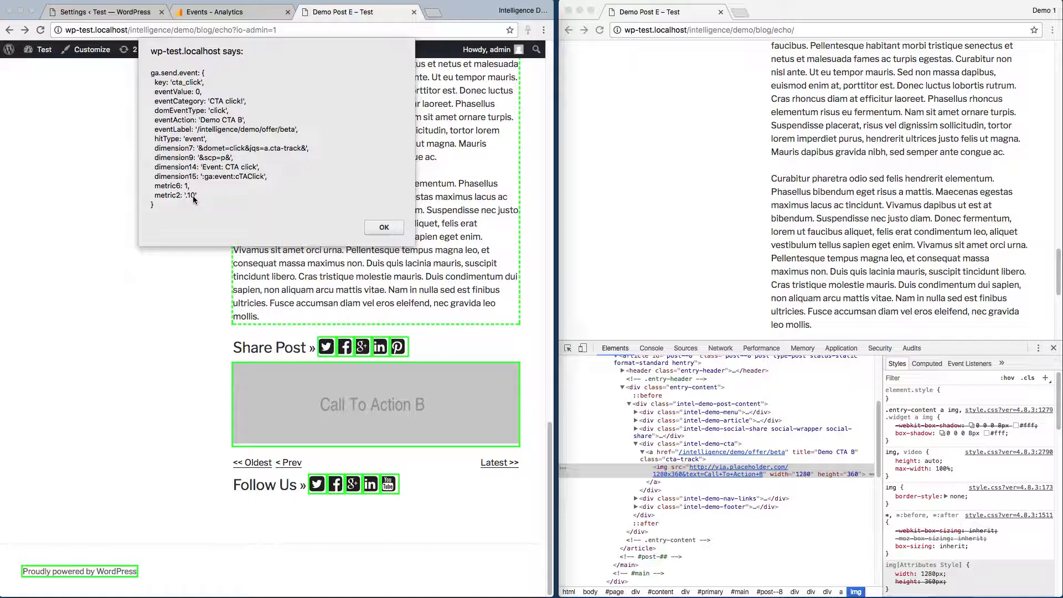
left_click(383, 227)
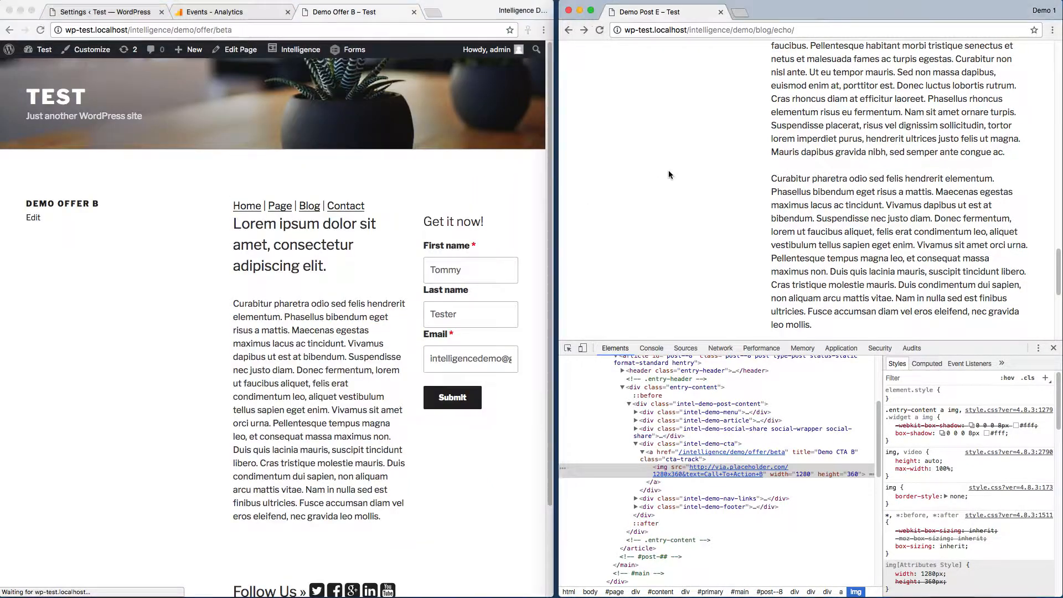
Close the inspector, follow Call To Action B from a reloaded Demo Post E in the visitor window, and switch to the Google Analytics events report.
left_click(669, 172)
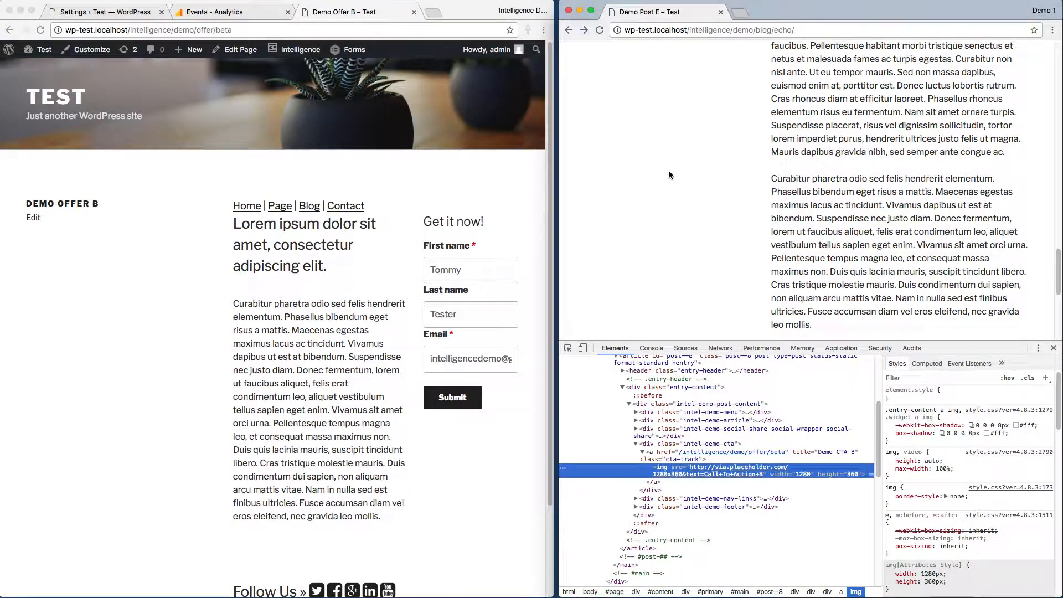
left_click(1053, 348)
key("super+l")
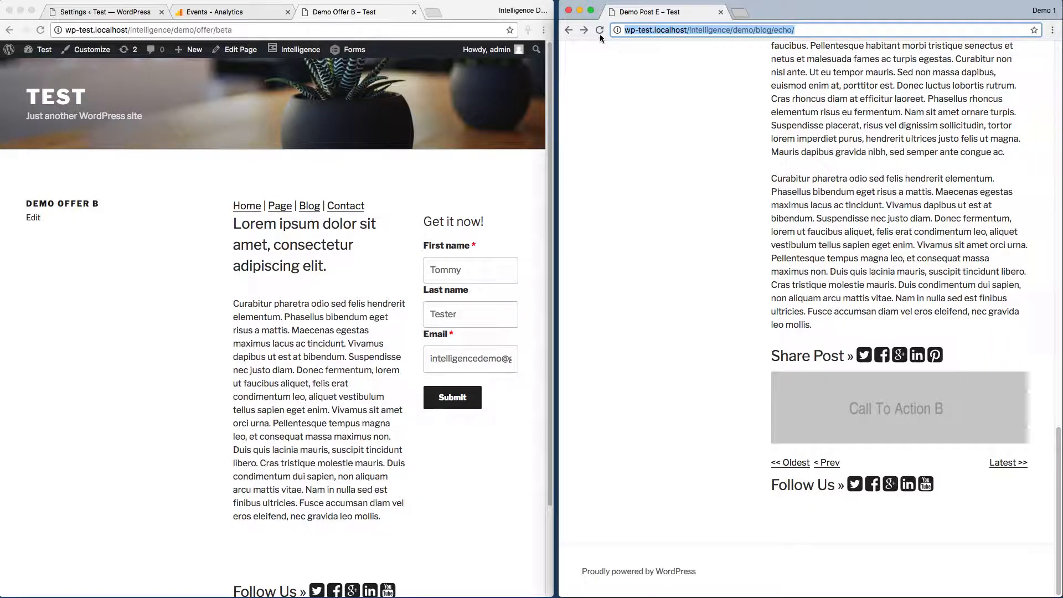
key("Return")
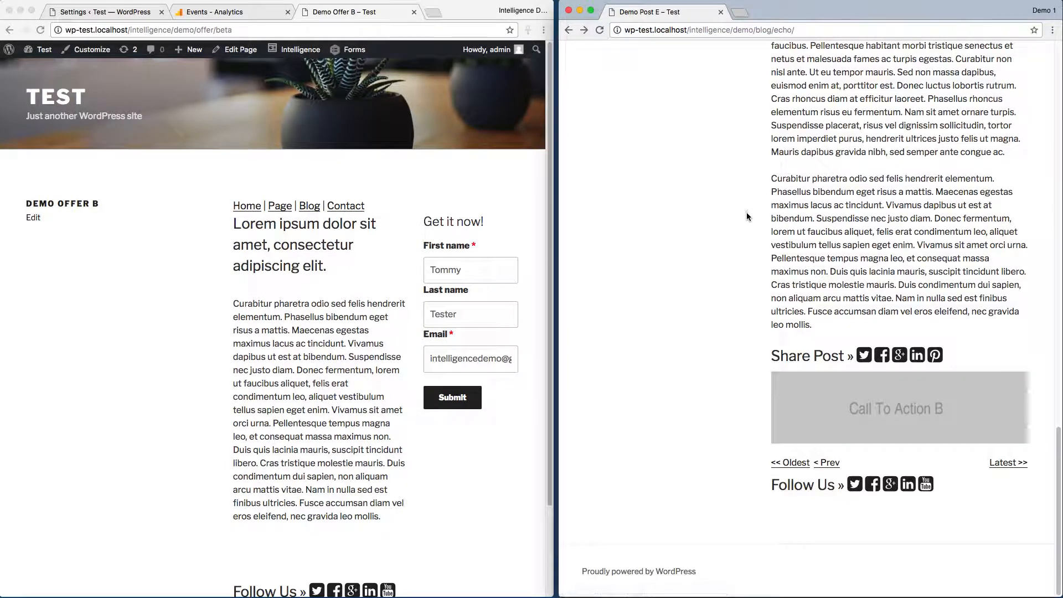
left_click(899, 415)
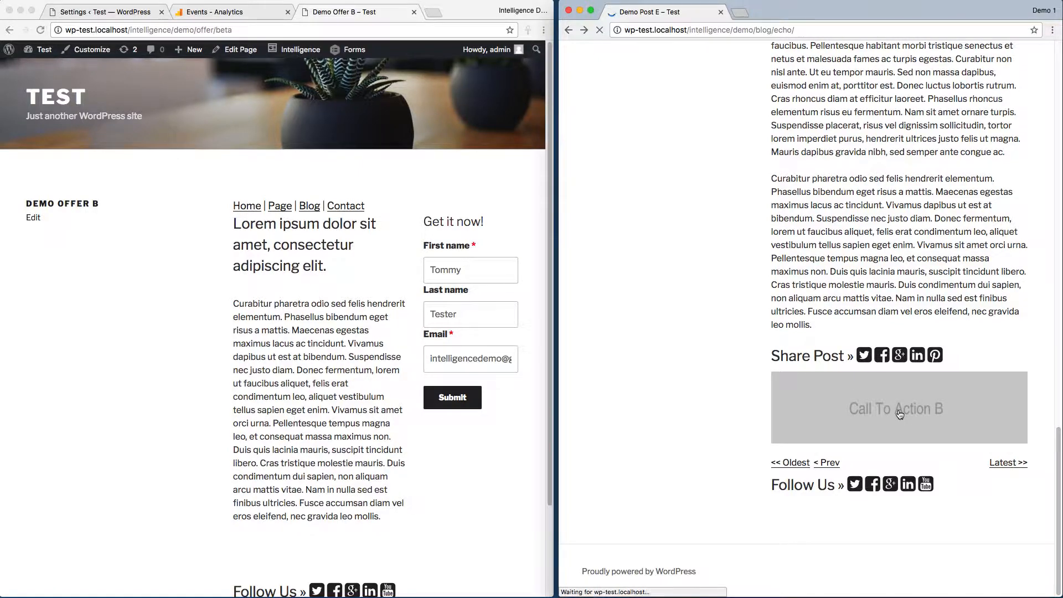
left_click(216, 11)
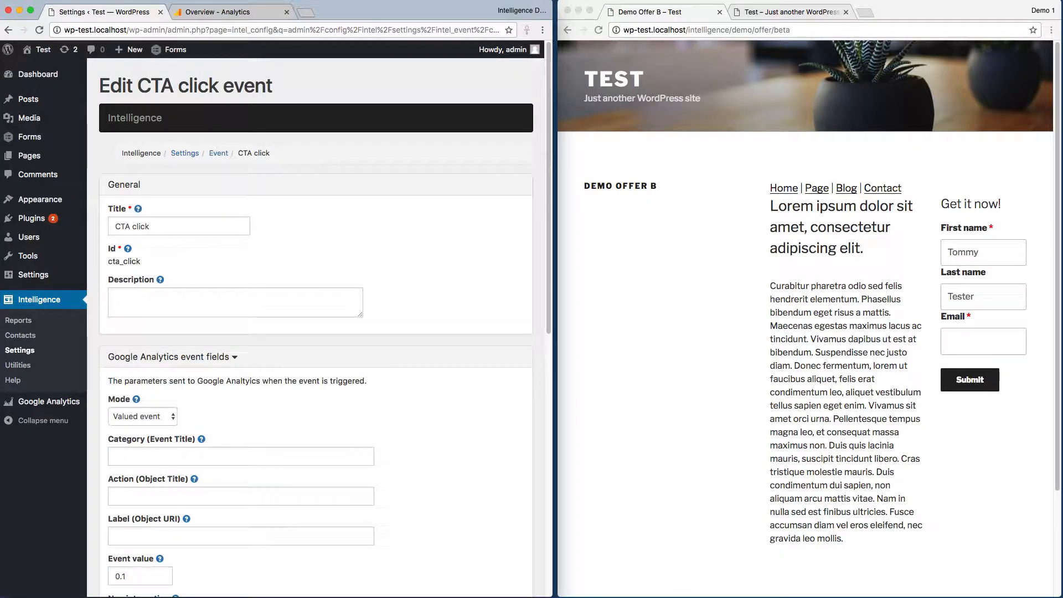
Examine the event value, trigger and availability settings of the CTA click event.
scroll(455, 465, "down", 6)
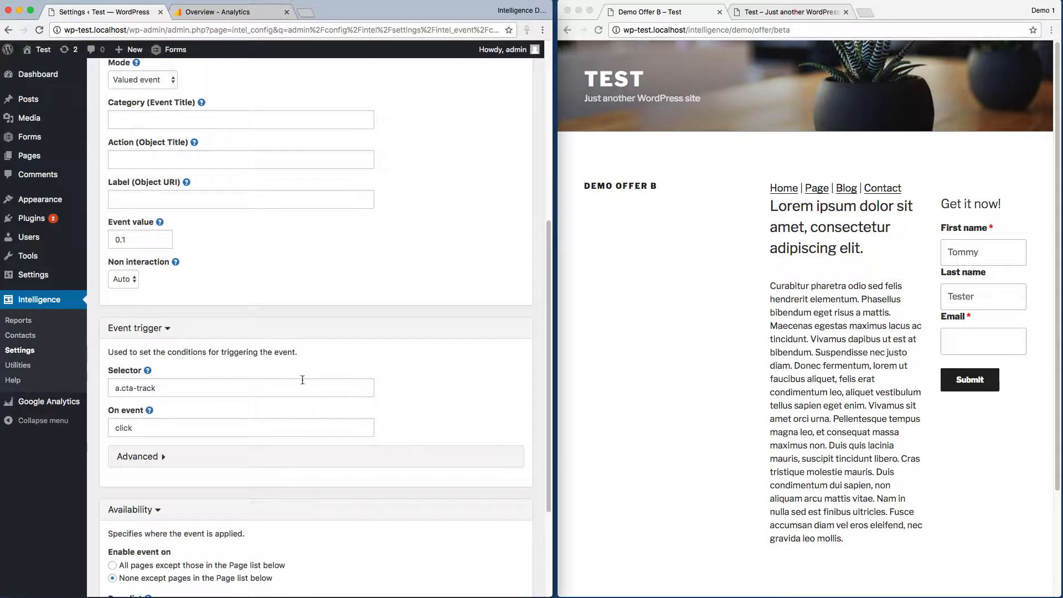